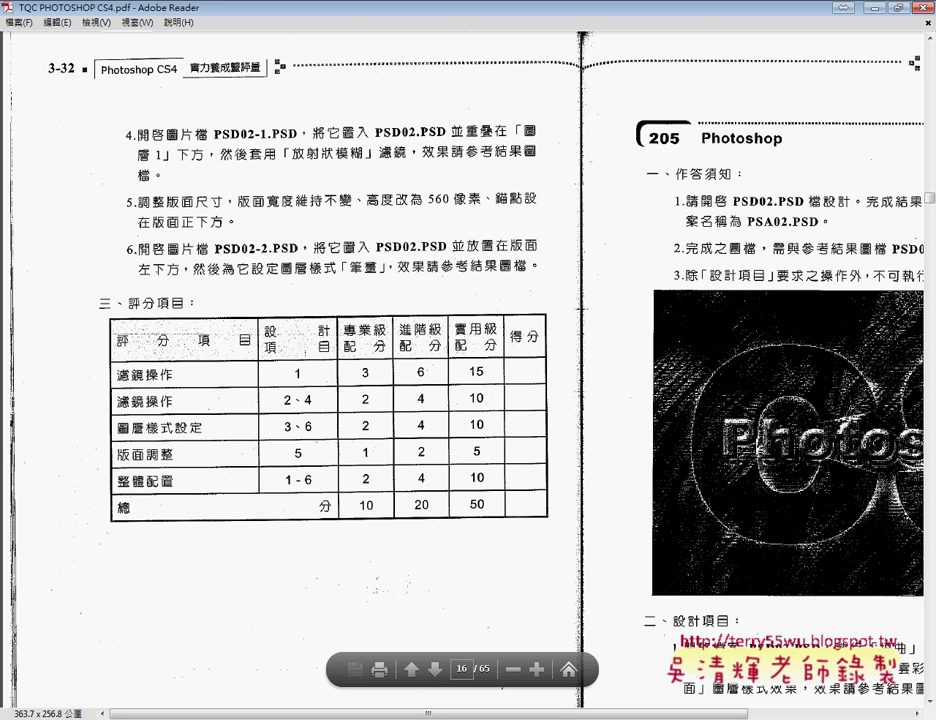
Step: Switch from the PDF instructions back to Photoshop with PSD02.PSD active
key("alt+Tab")
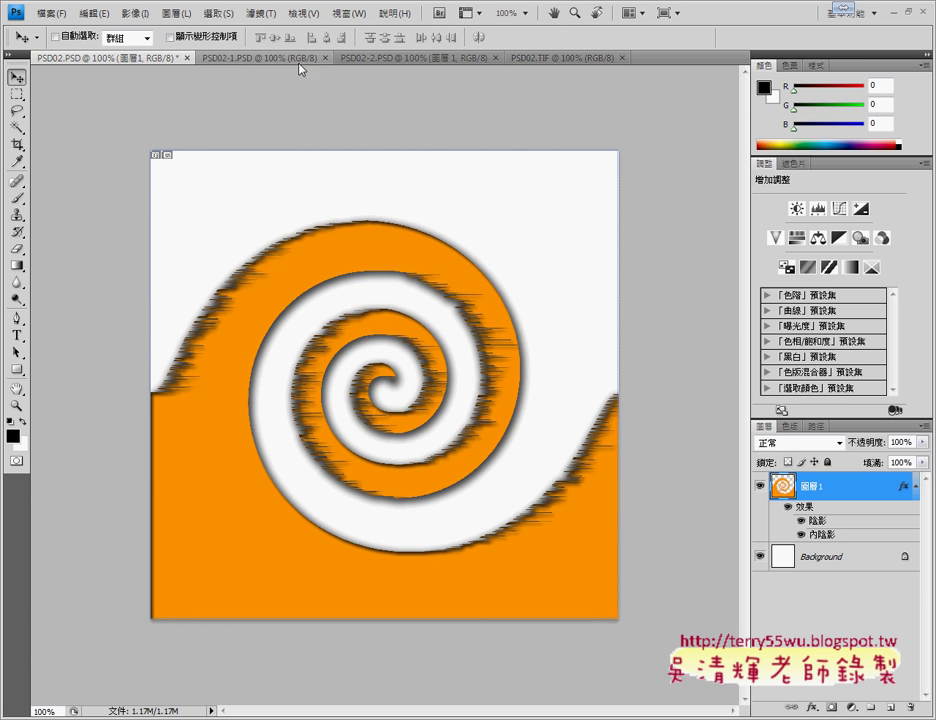
Step: Copy the whole tulip image from PSD02-1.PSD and paste it into PSD02.PSD
left_click(250, 58)
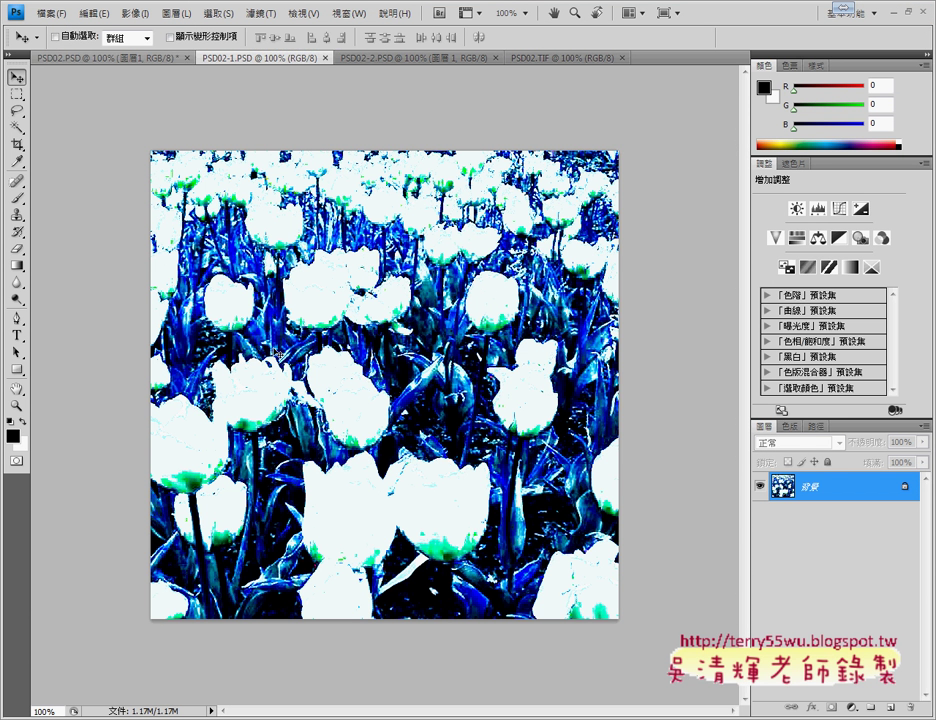
key("ctrl+a")
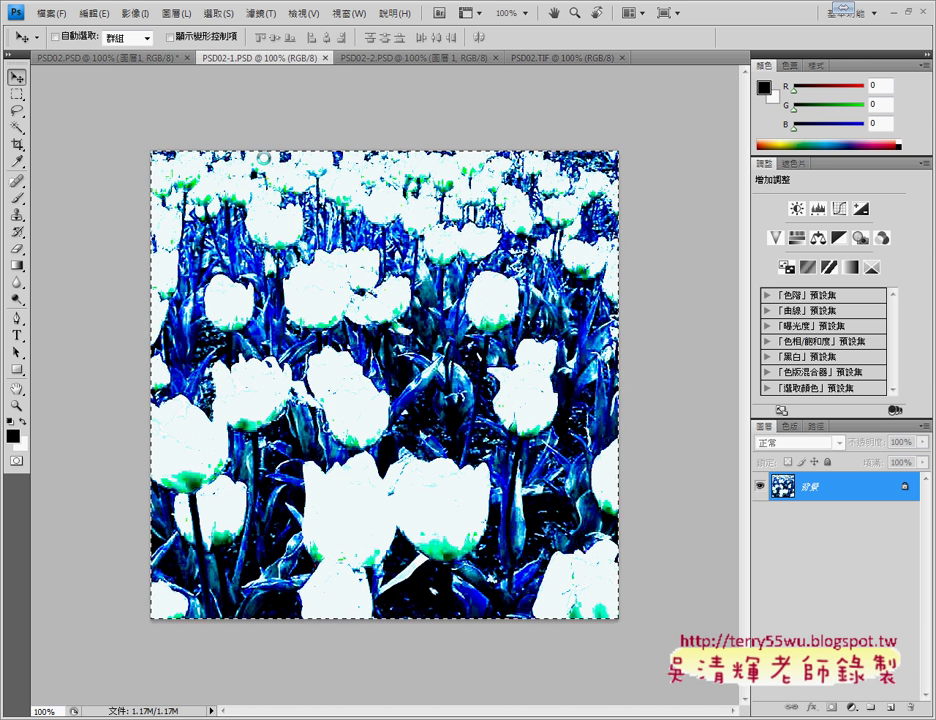
left_click(112, 59)
key("ctrl+v")
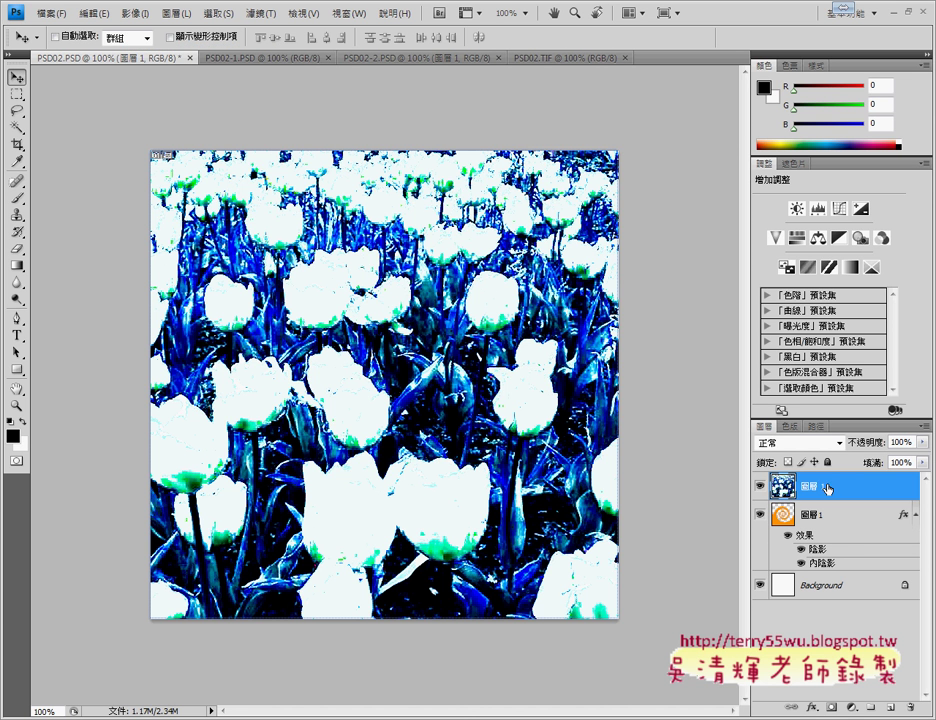
Step: Move the tulip layer beneath the spiral, hide the spiral layer, and recheck the instructions
left_click_drag(827, 488, 830, 562)
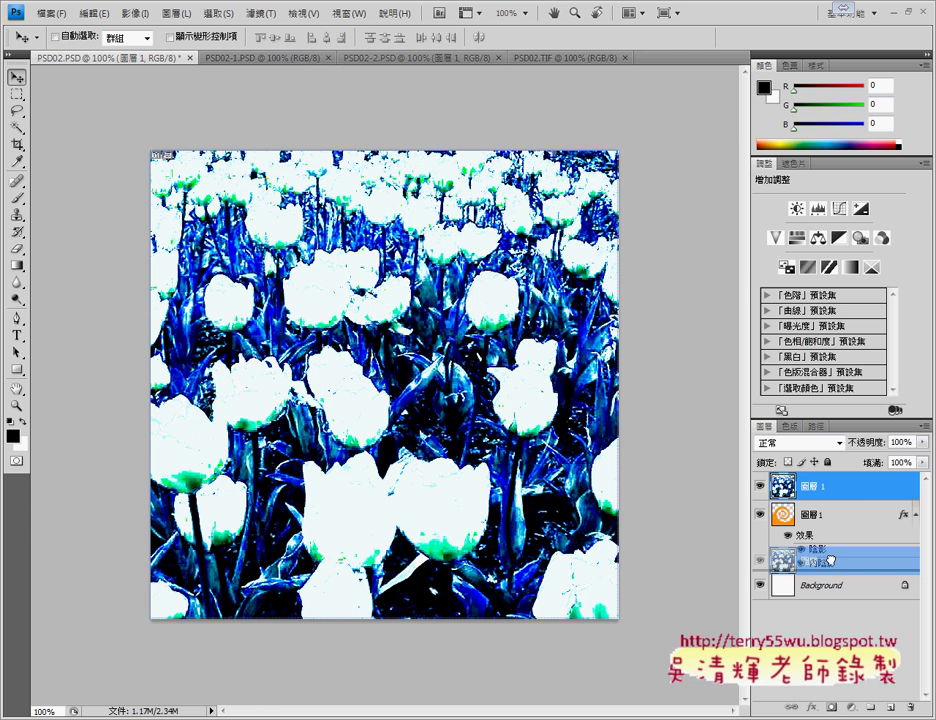
left_click_drag(830, 562, 830, 563)
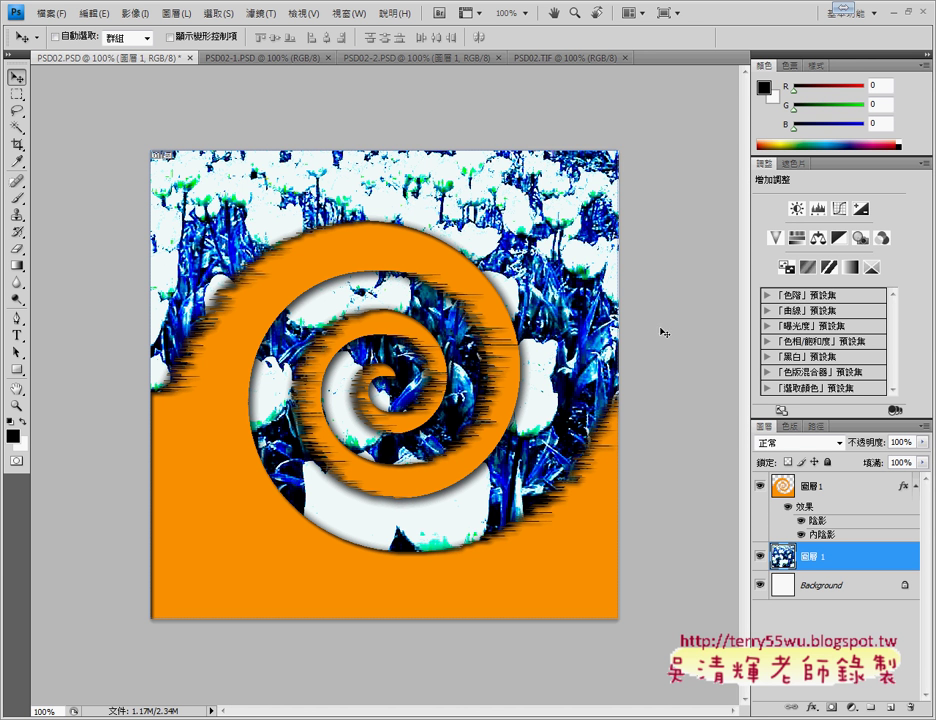
left_click(760, 487)
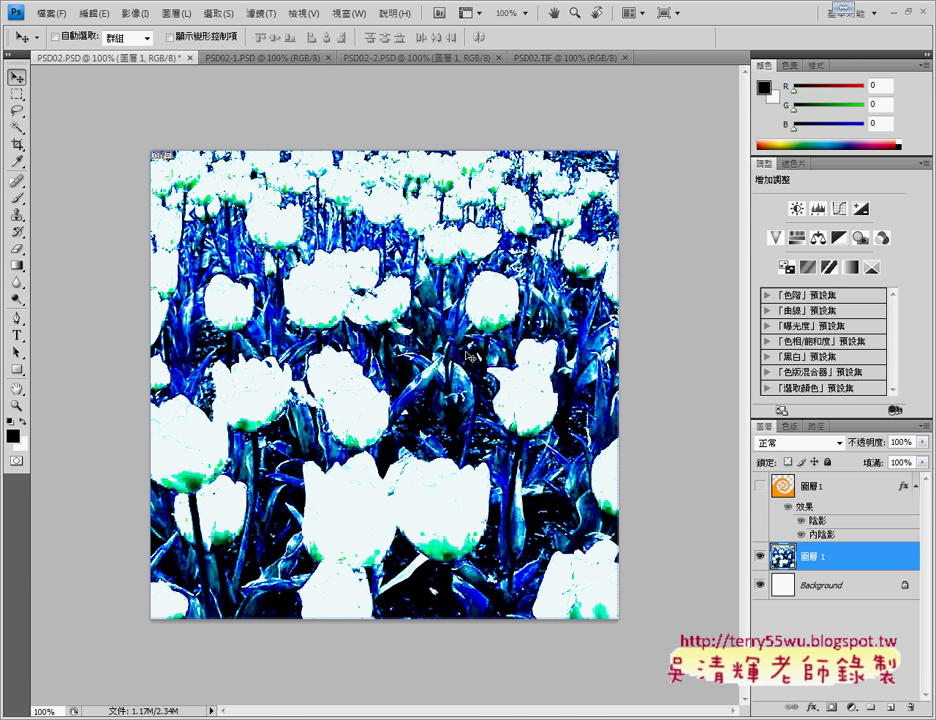
key("alt+Tab")
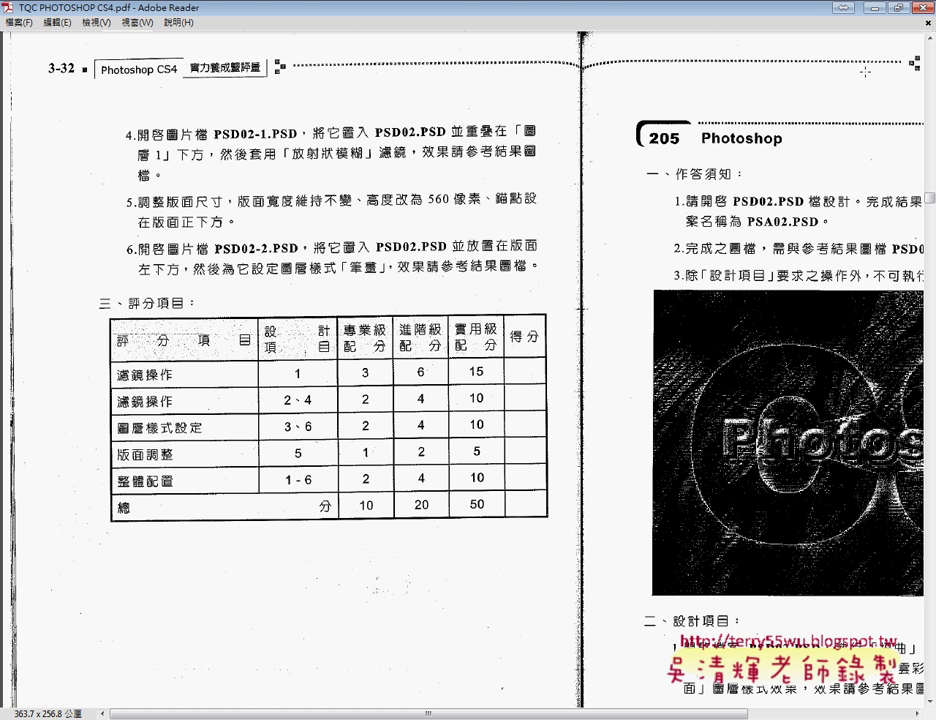
left_click(874, 9)
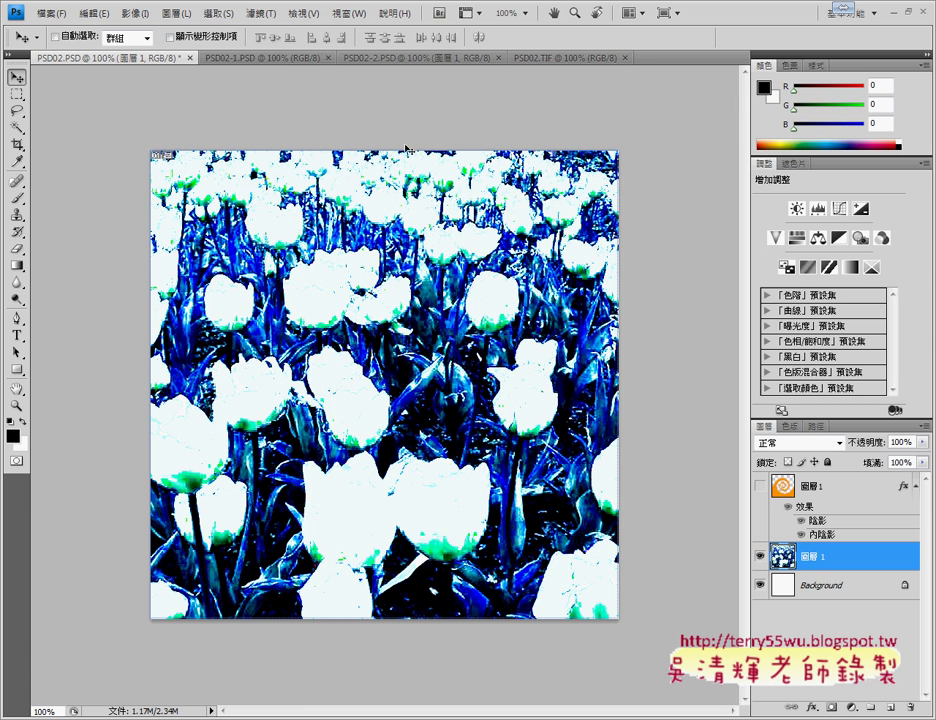
Step: Open the Radial Blur filter and choose the spin method
left_click(258, 13)
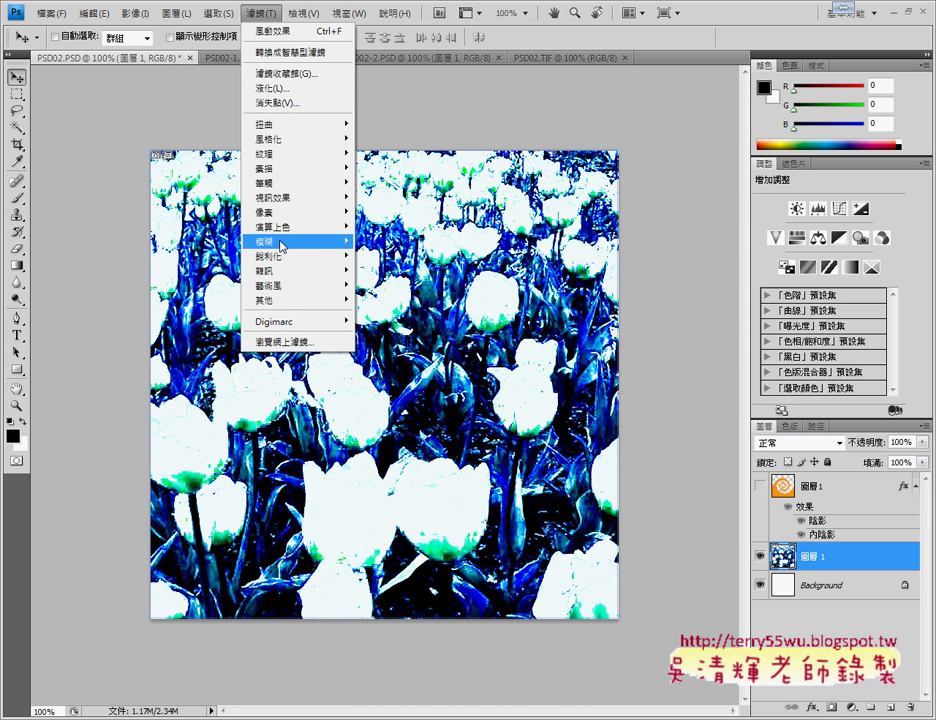
mouse_move(283, 242)
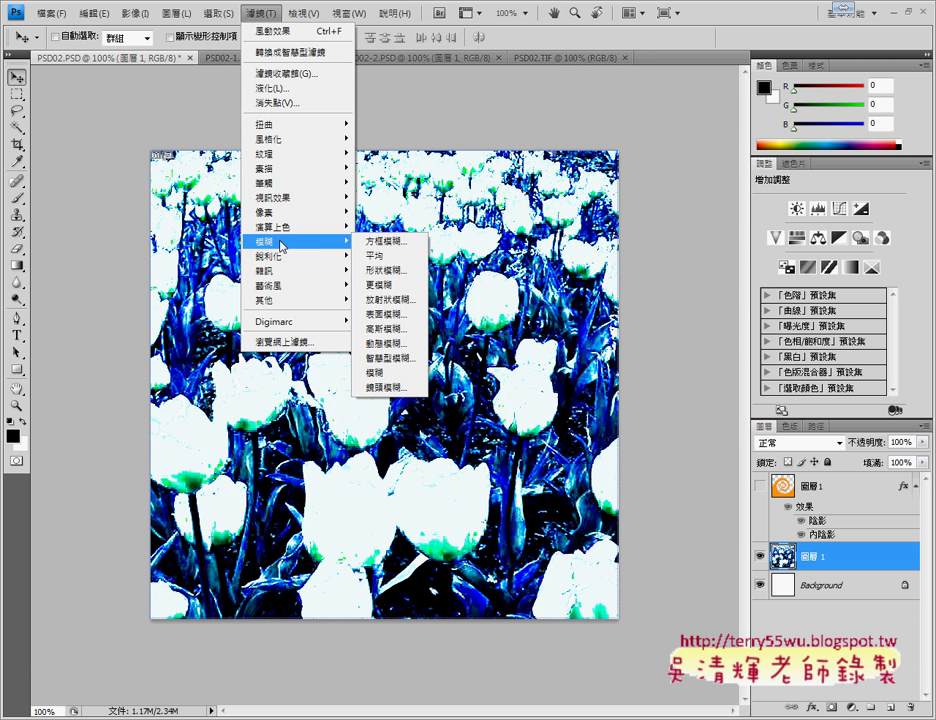
left_click(404, 300)
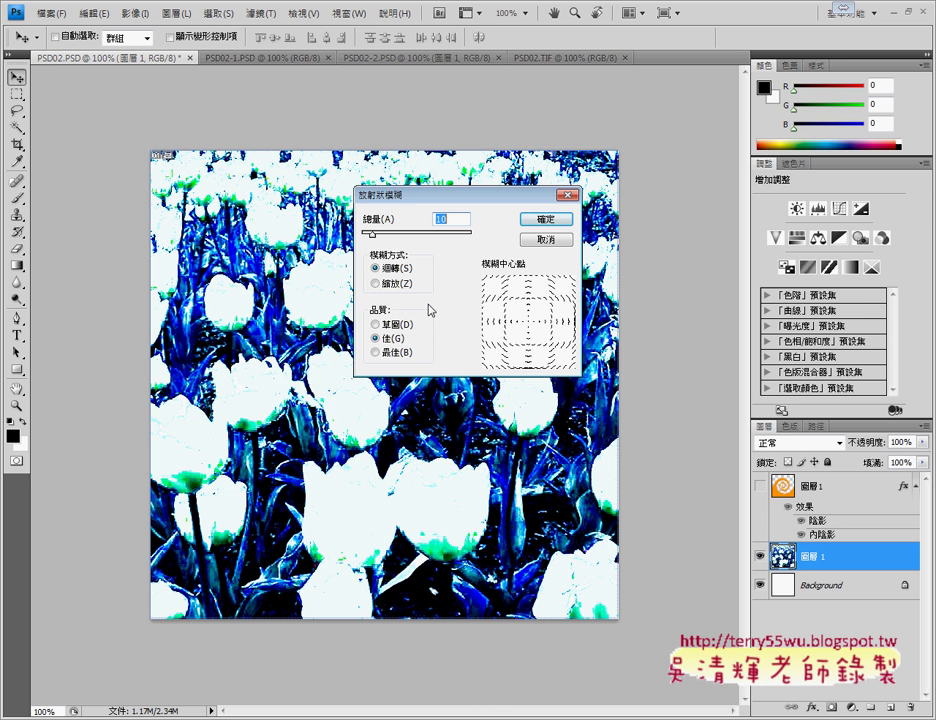
left_click_drag(459, 196, 679, 197)
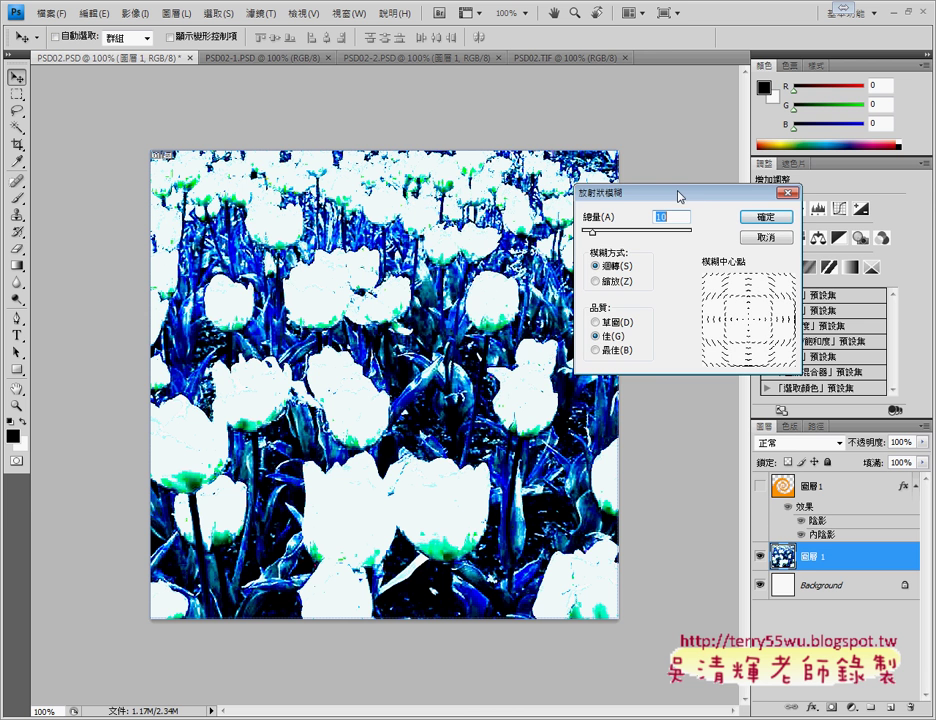
left_click(605, 281)
left_click(608, 267)
Step: Set the radial blur amount to 45 and apply it to the tulips
double_click(663, 216)
type("45")
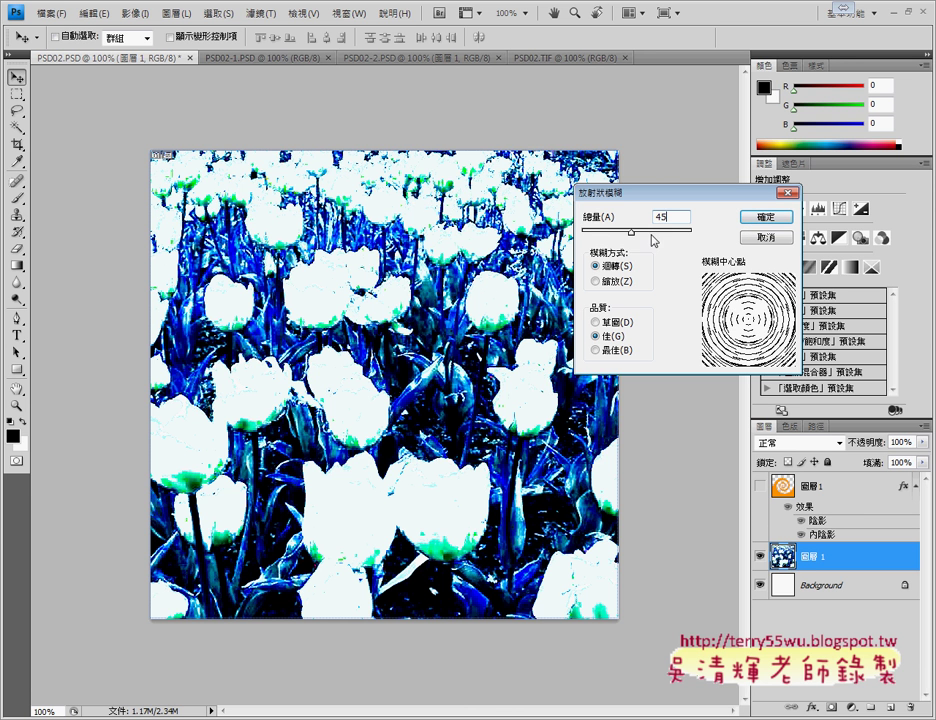
left_click_drag(632, 234, 713, 242)
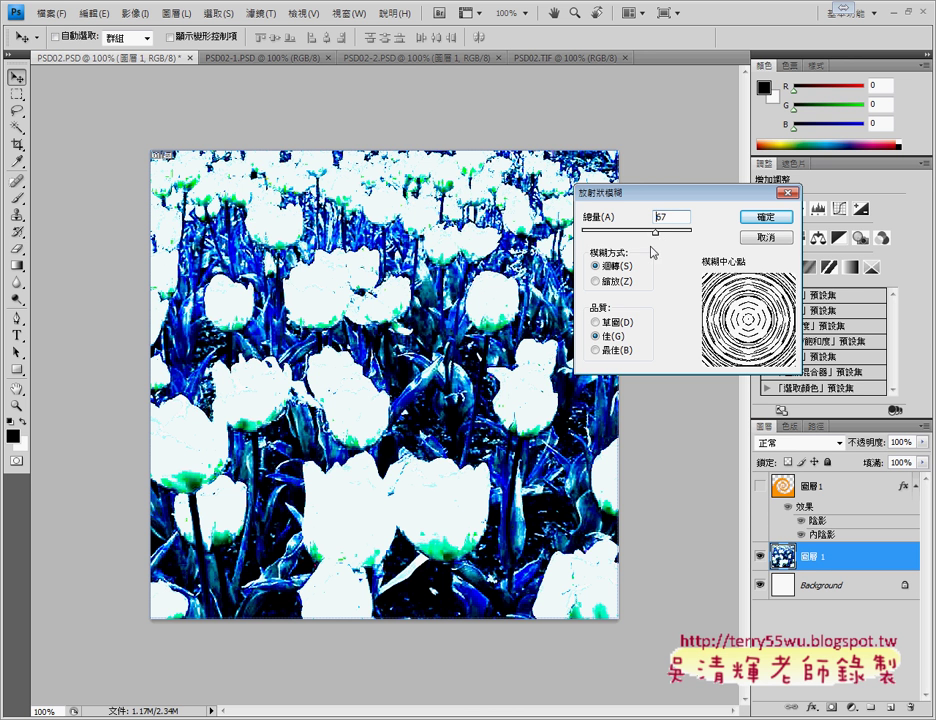
mouse_move(713, 242)
left_mouse_down()
mouse_move(637, 254)
mouse_move(699, 258)
left_mouse_up()
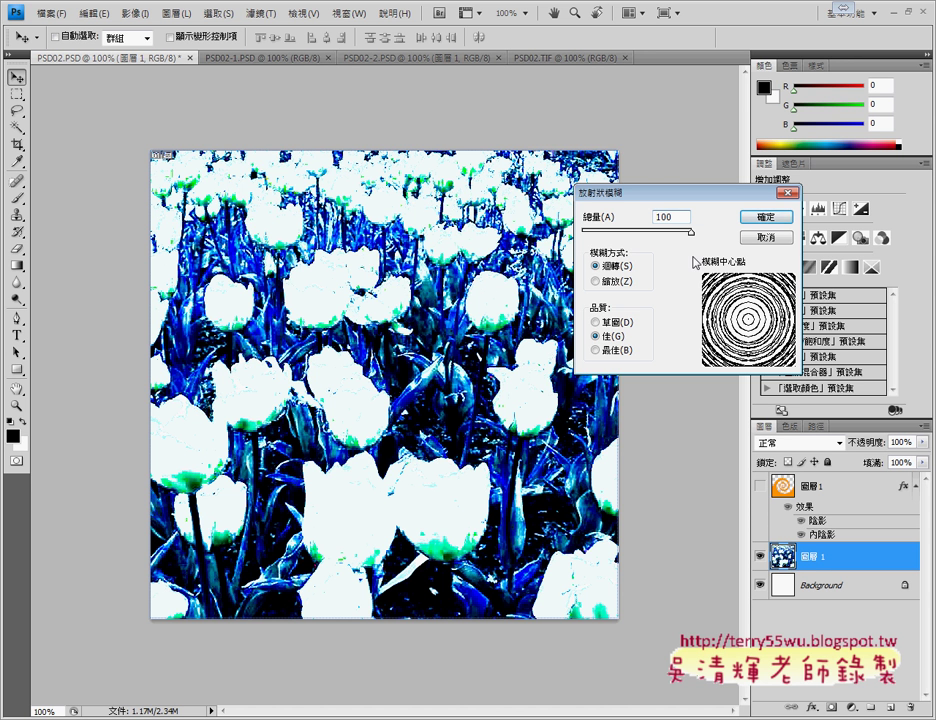
left_click_drag(696, 240, 632, 236)
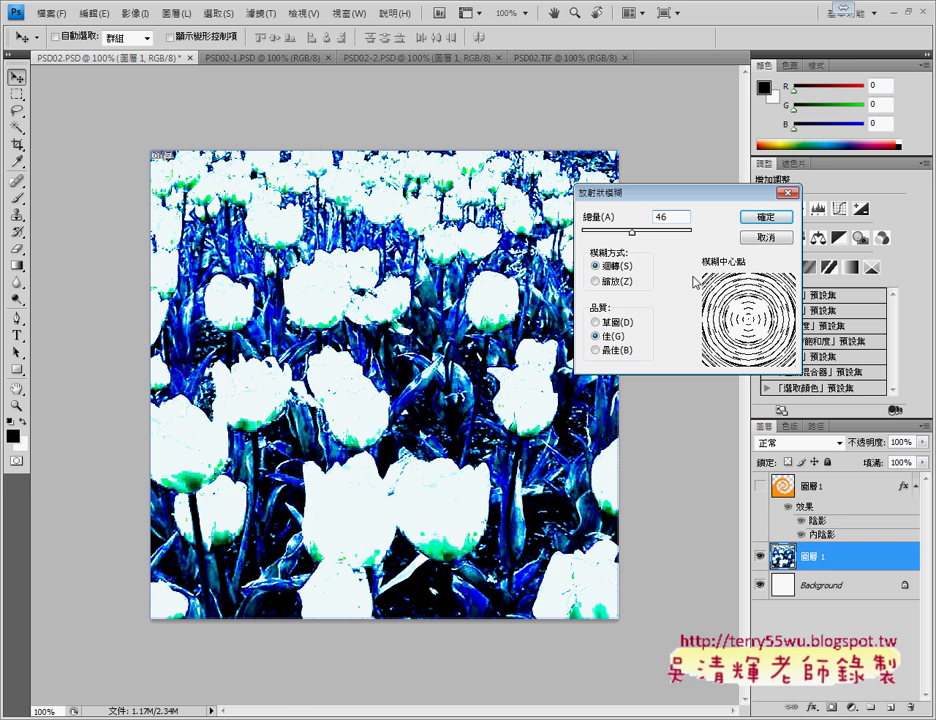
double_click(664, 216)
type("45")
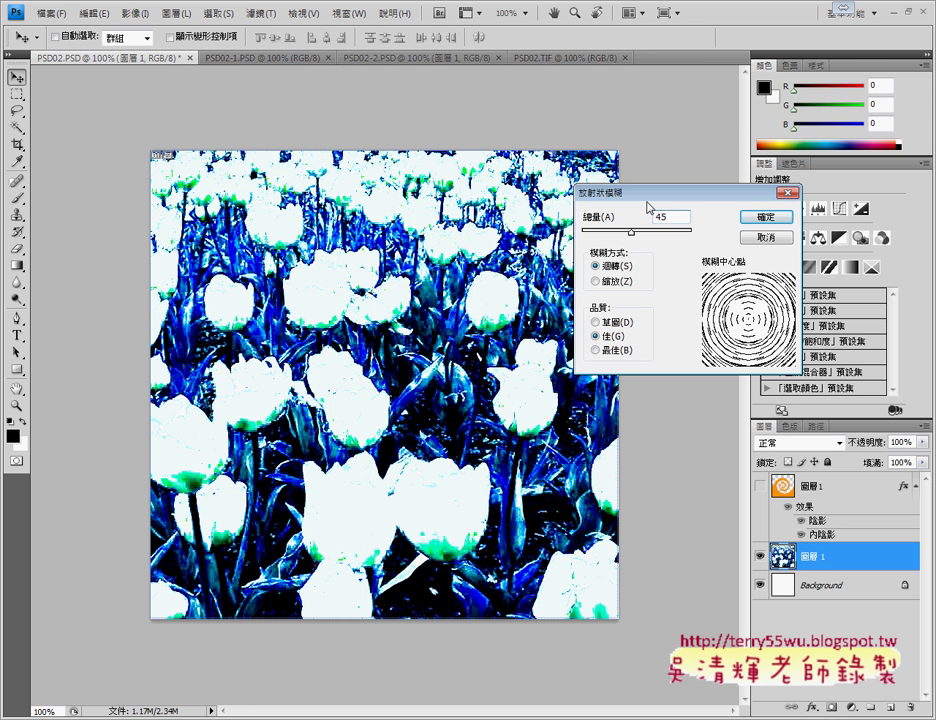
left_click(765, 217)
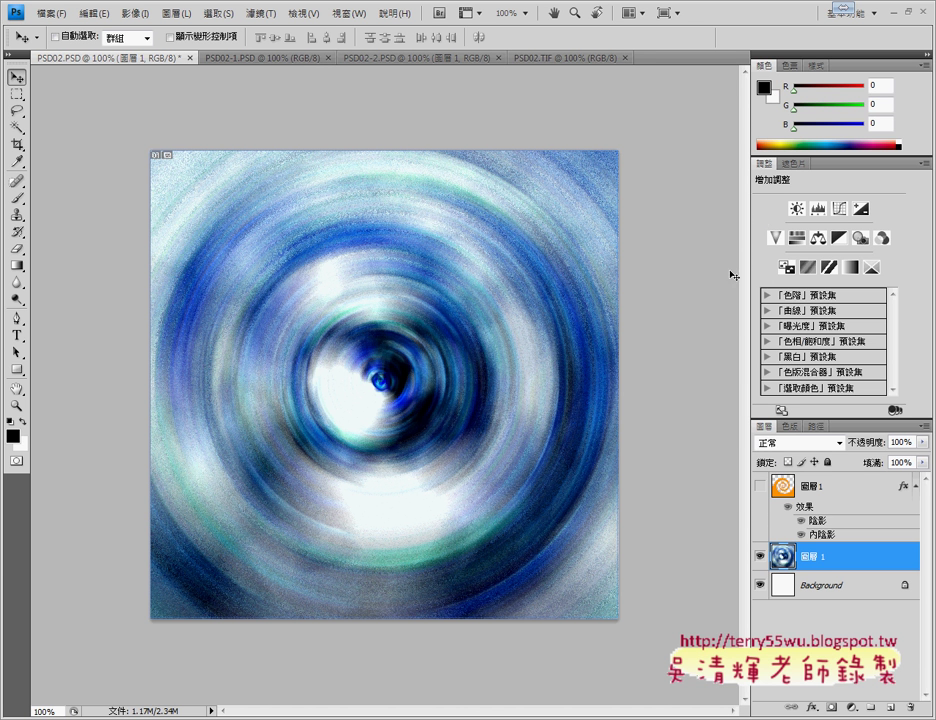
left_click(760, 487)
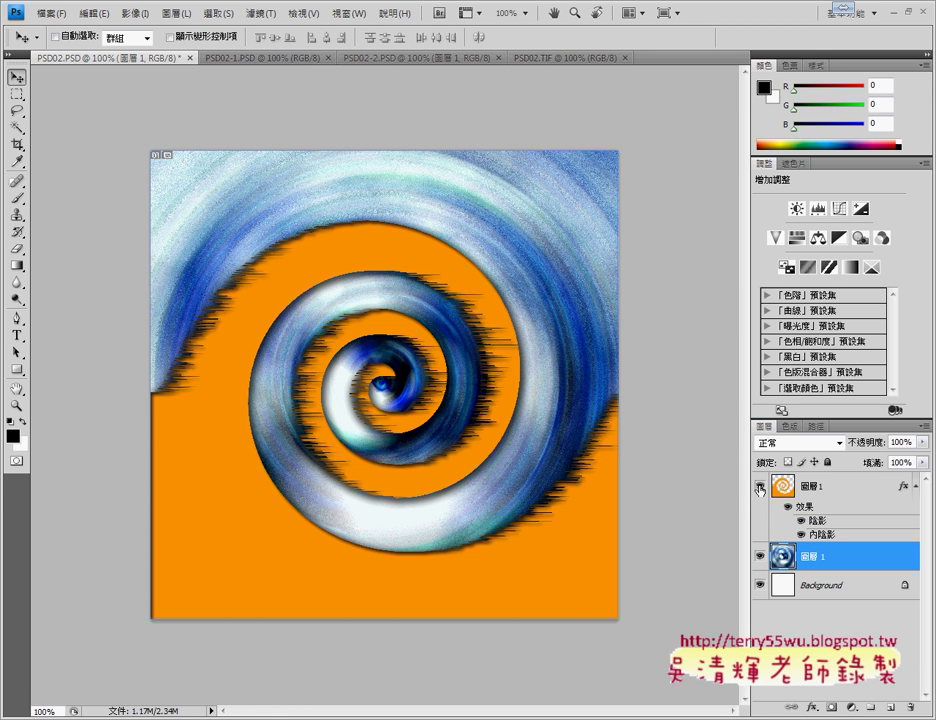
left_click(566, 58)
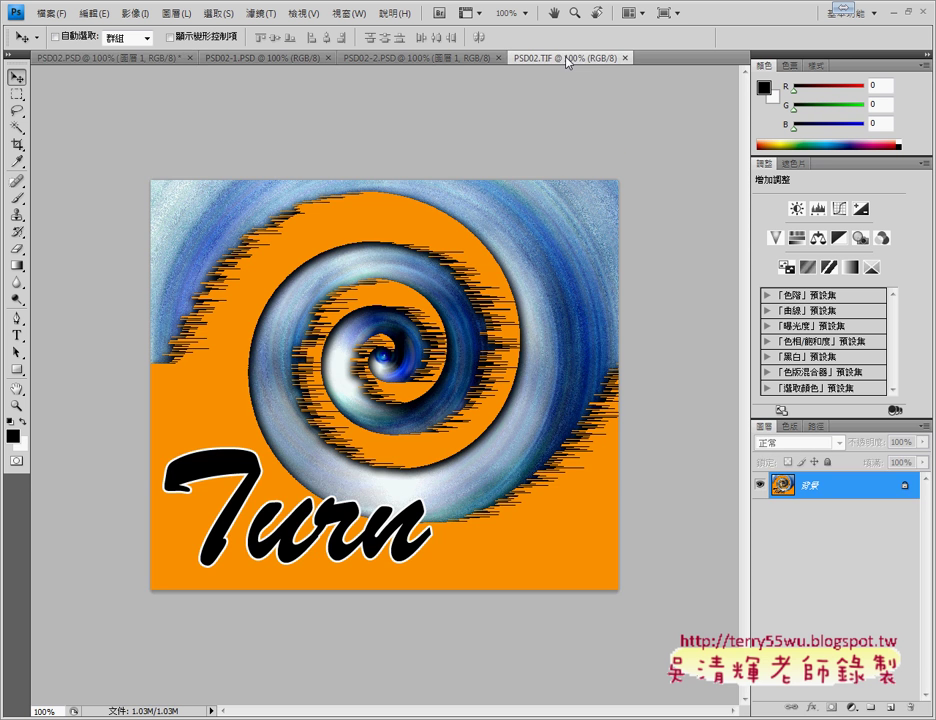
left_click(133, 58)
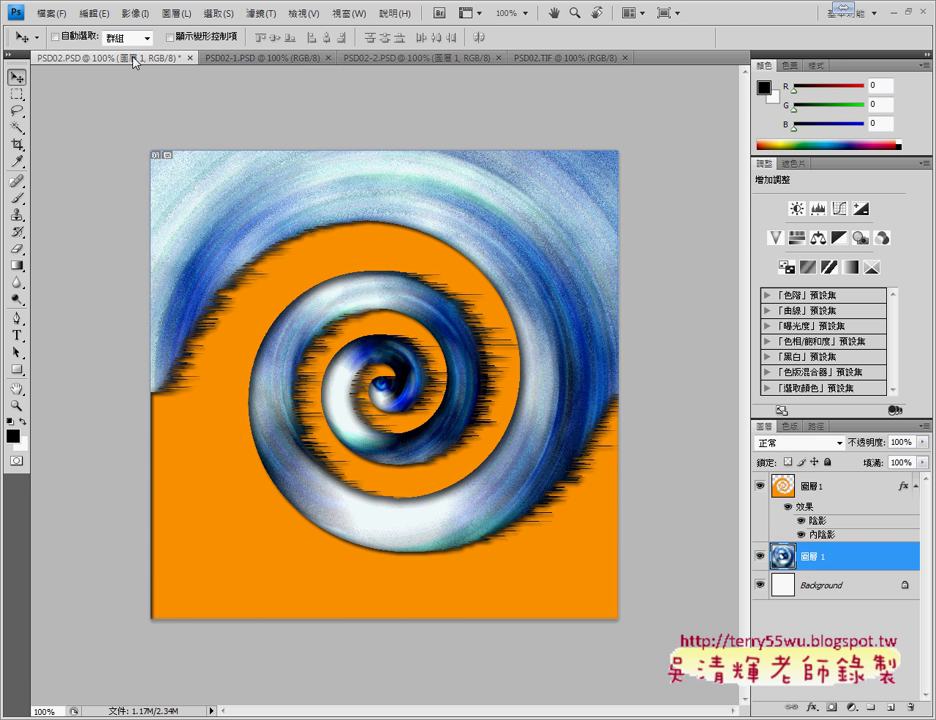
left_click(547, 57)
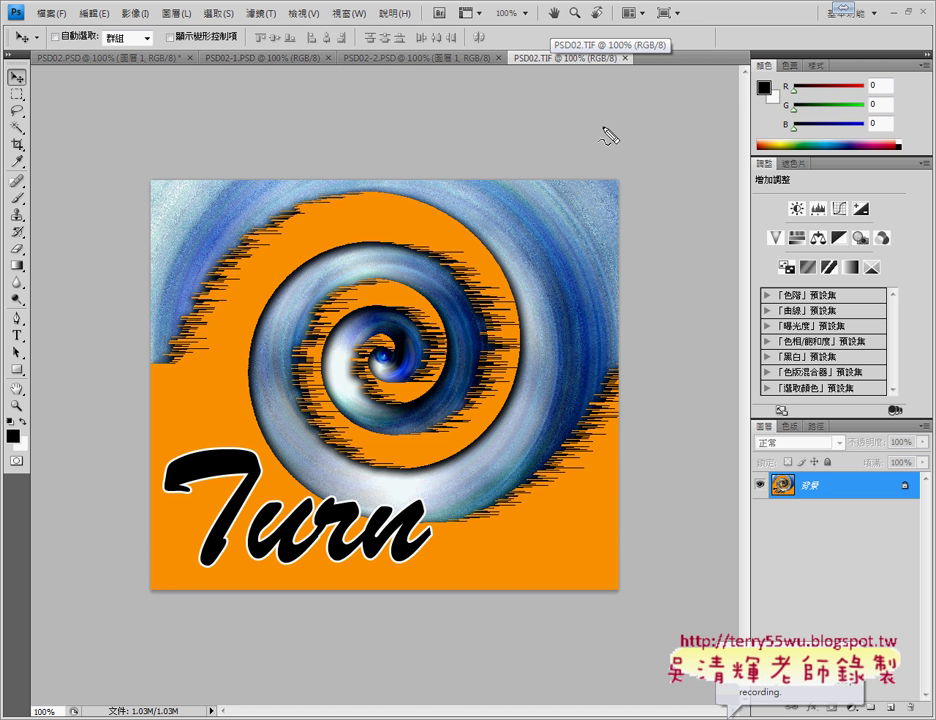
left_click_drag(147, 108, 147, 178)
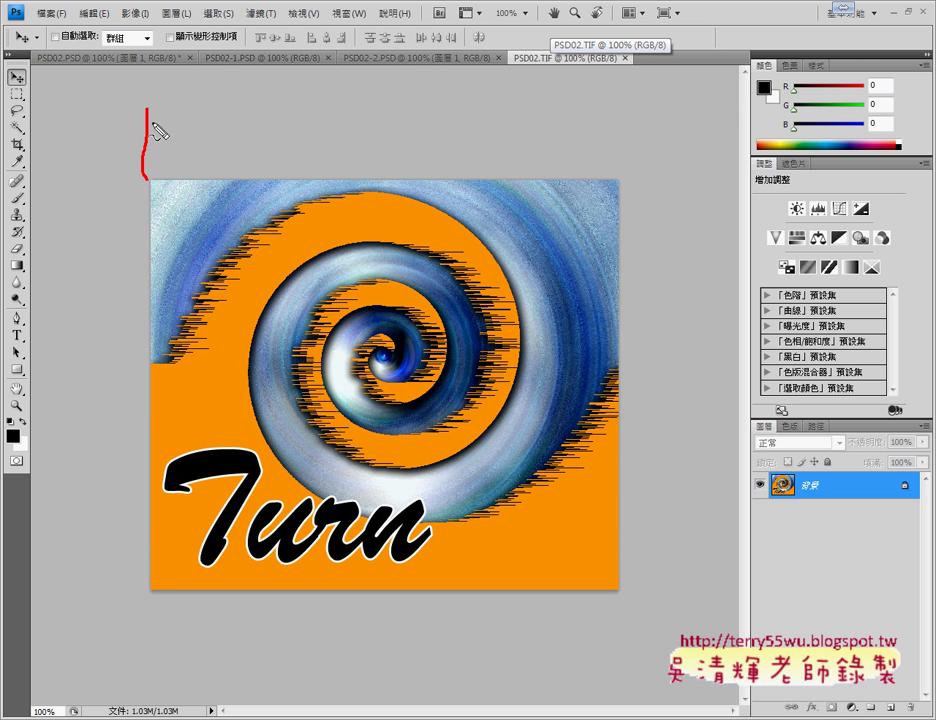
left_click_drag(210, 108, 613, 172)
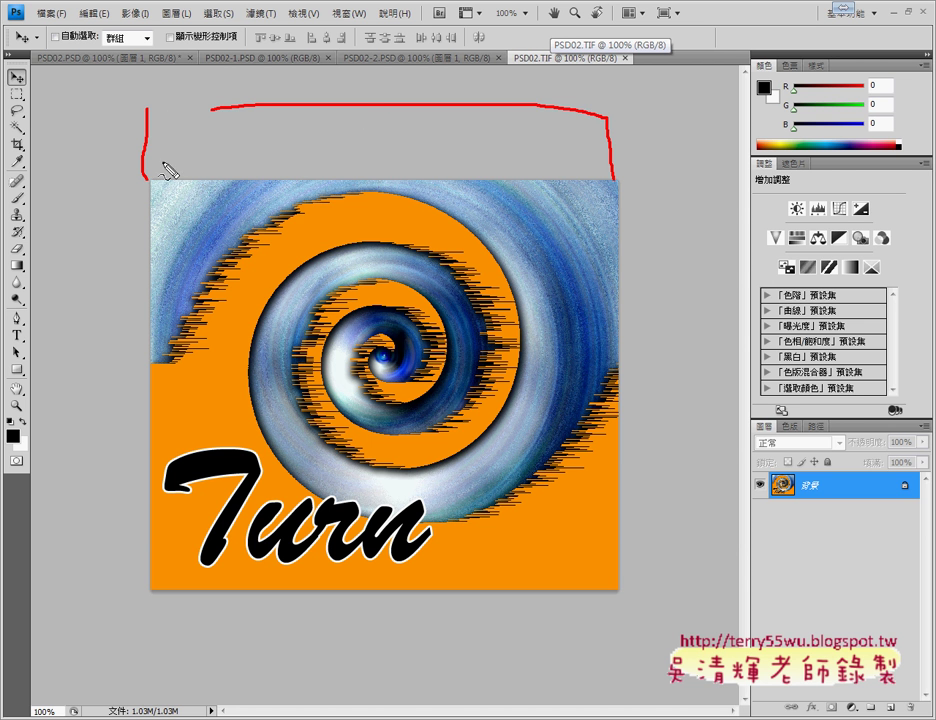
left_click_drag(147, 177, 590, 184)
mouse_move(473, 119)
left_mouse_down()
mouse_move(365, 158)
mouse_move(474, 166)
left_mouse_up()
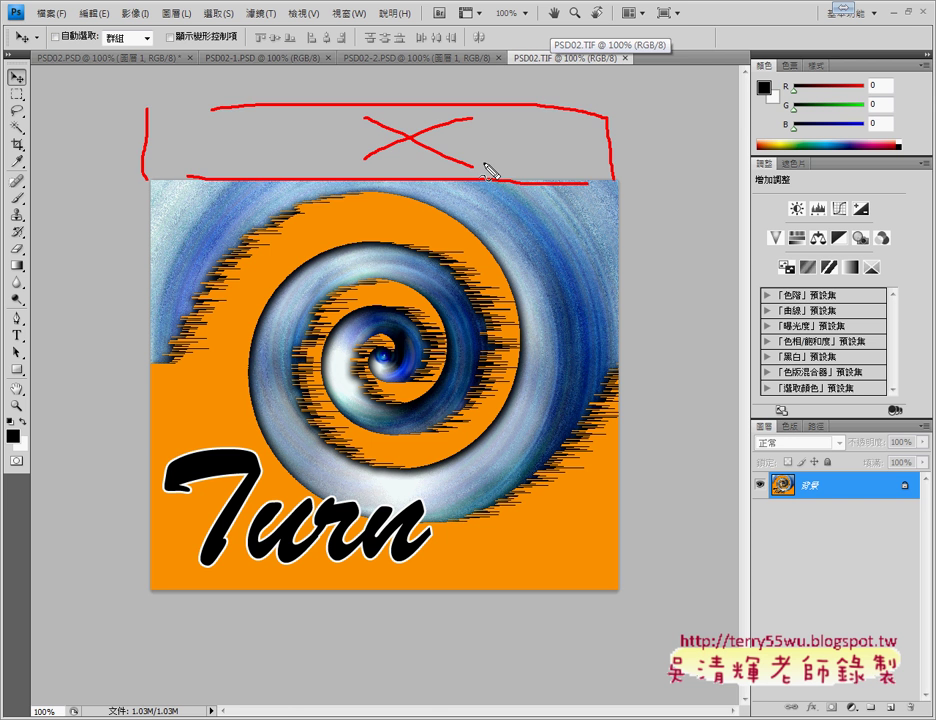
key("Escape")
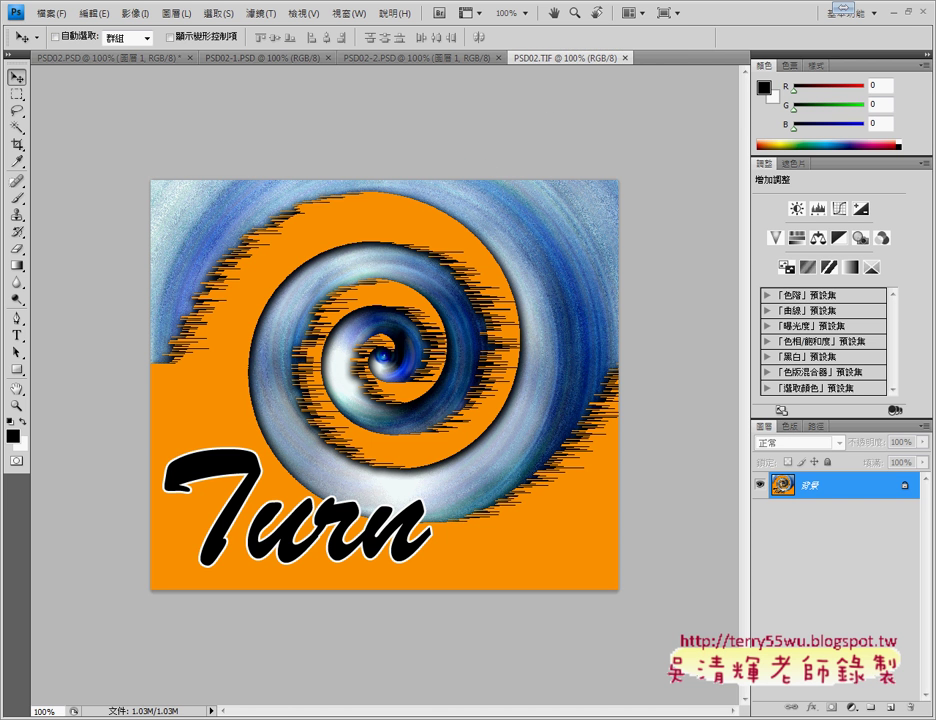
key("alt+Tab")
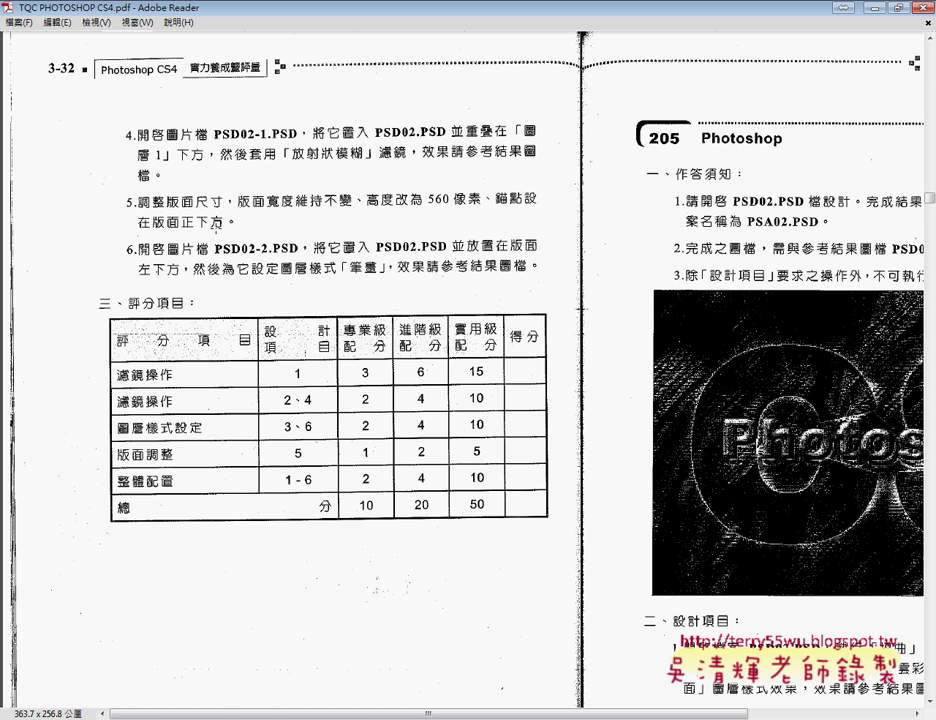
Step: Return to PSD02.PSD and show its 22.58 × 22.58 cm document dimensions in the status bar
key("alt+Tab")
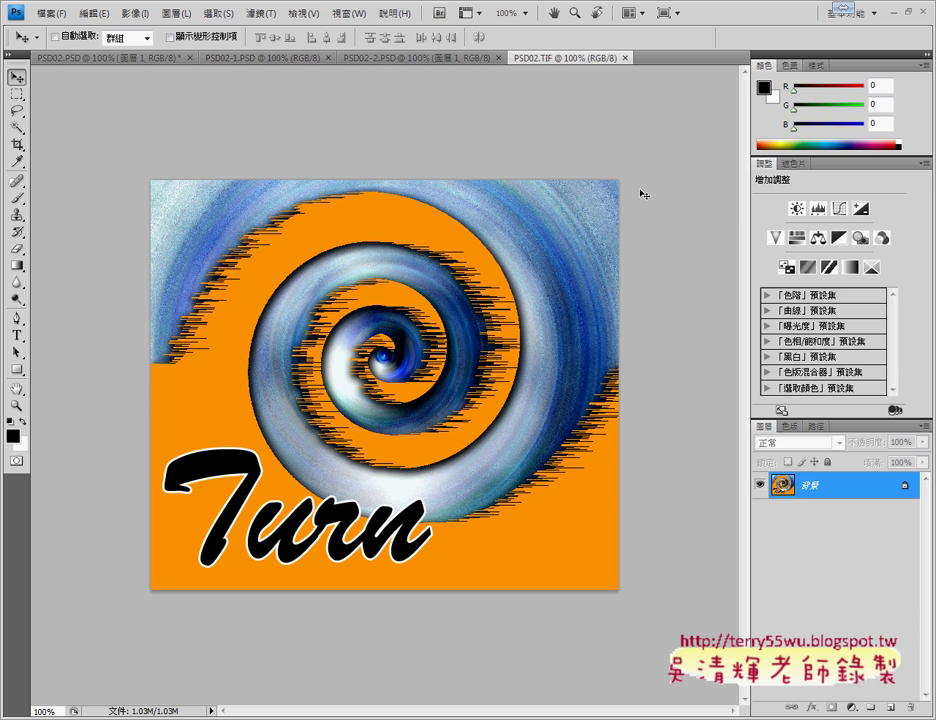
left_click(110, 63)
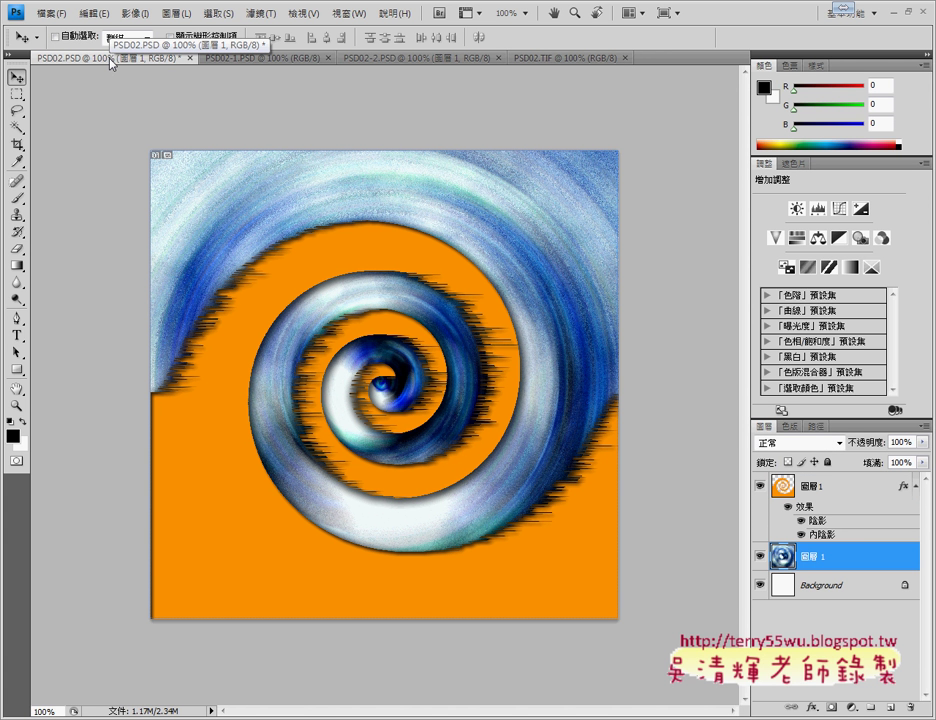
left_click(211, 711)
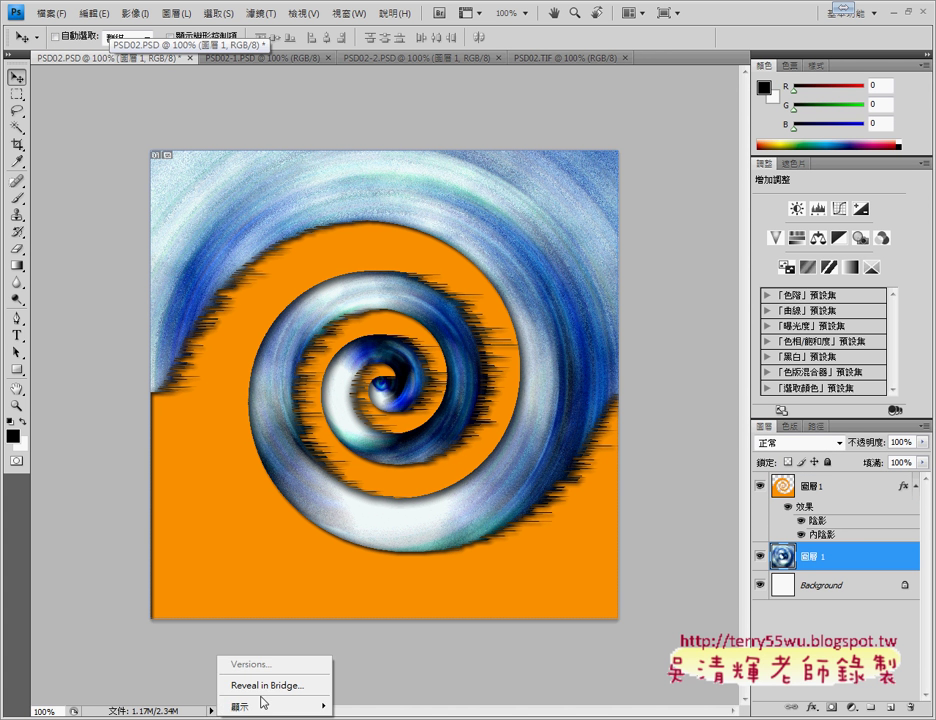
mouse_move(270, 706)
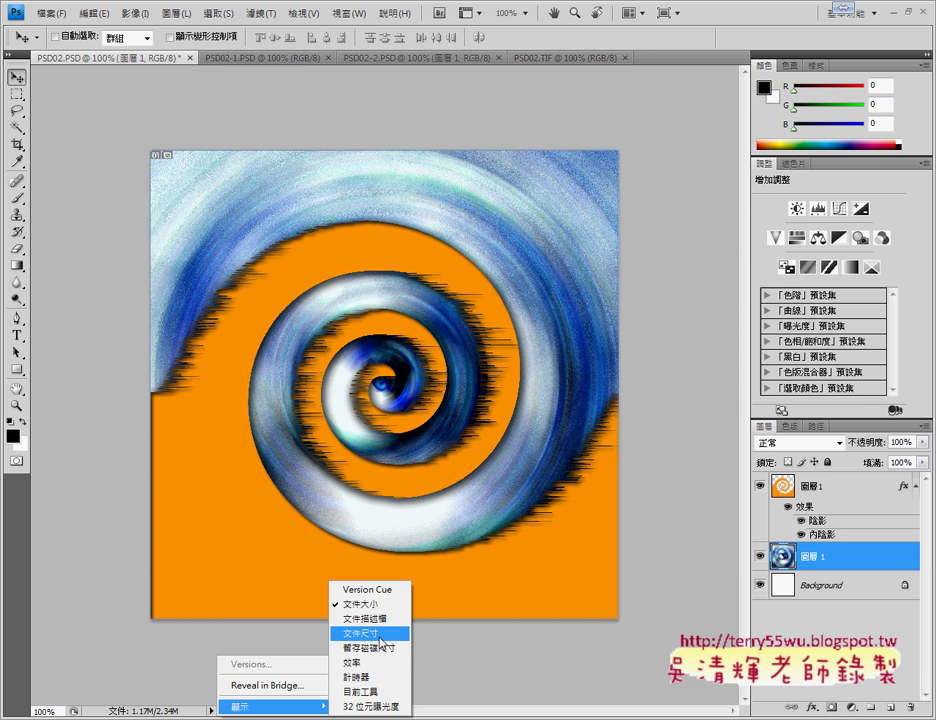
left_click(381, 643)
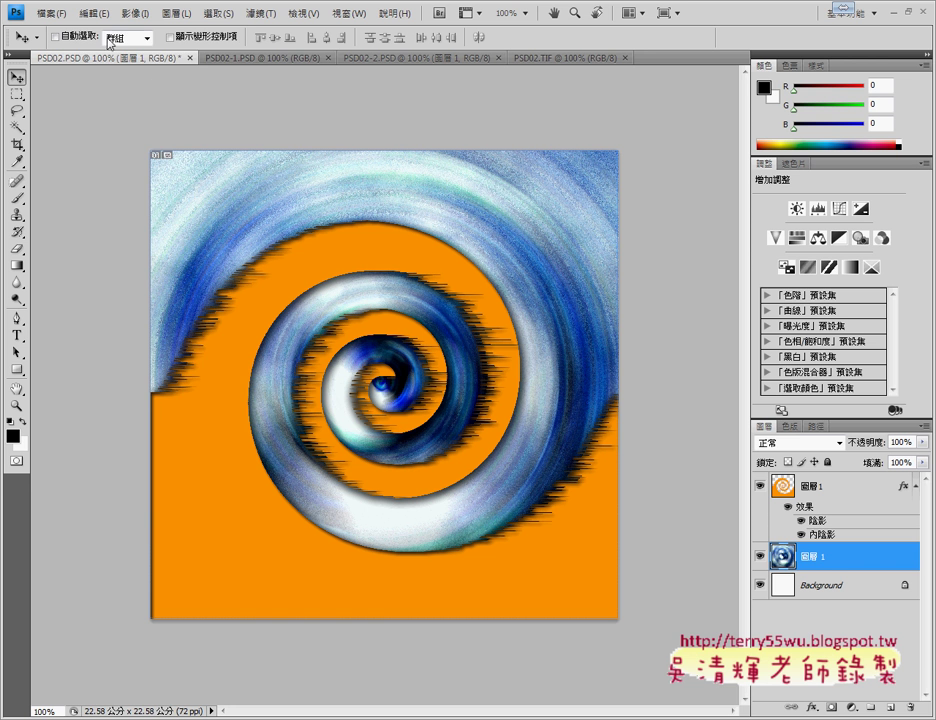
left_click(95, 14)
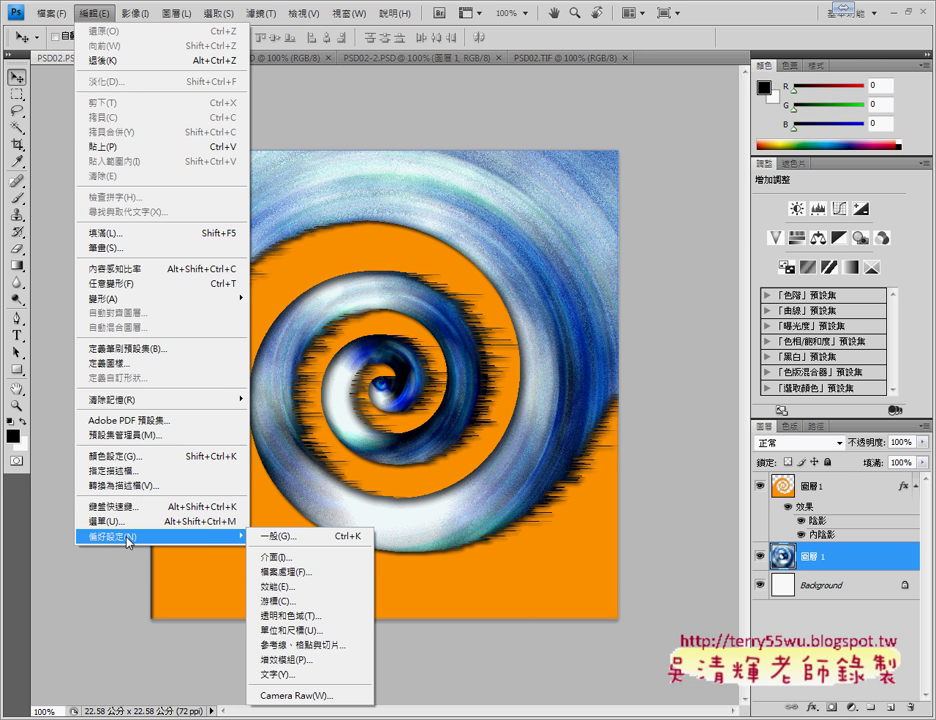
mouse_move(160, 536)
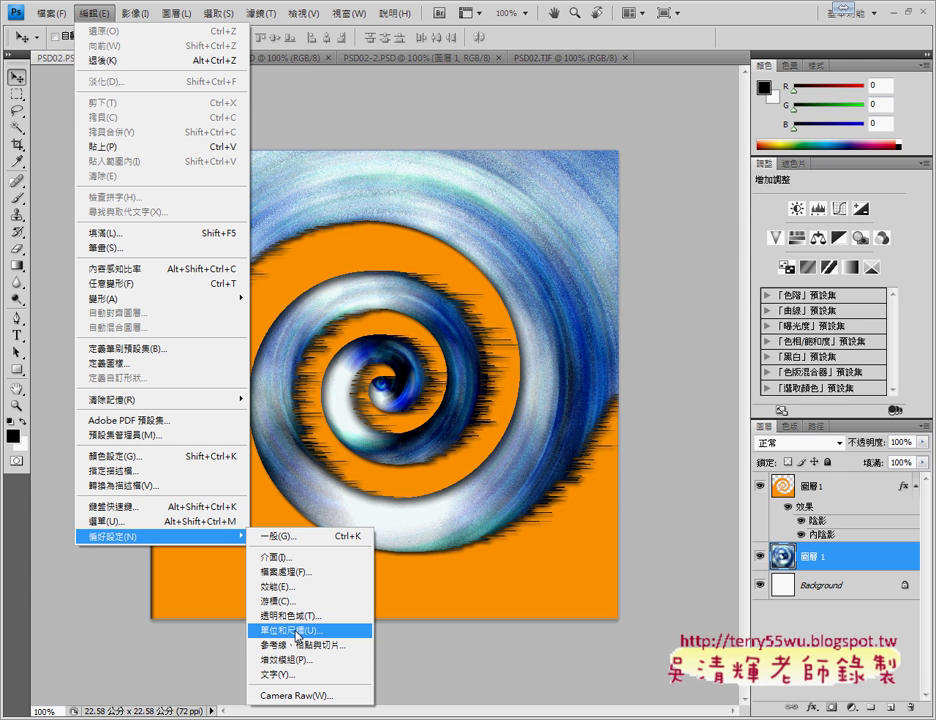
Step: Set the ruler units to pixels so the document reads 640 × 640 pixels
left_click(298, 631)
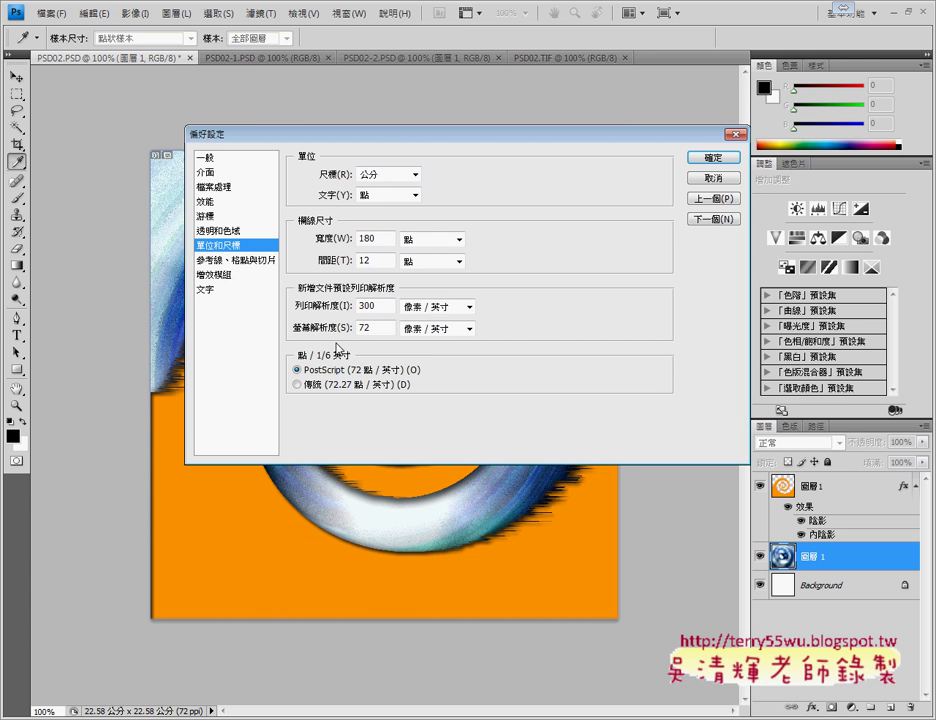
left_click(394, 178)
left_click(368, 188)
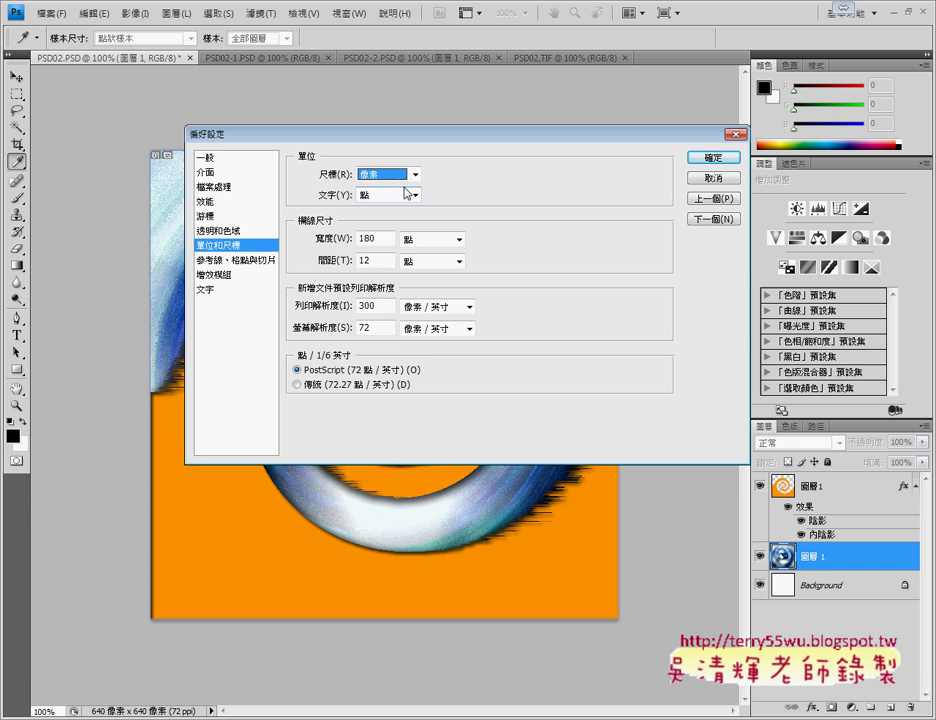
left_click(716, 160)
key("v")
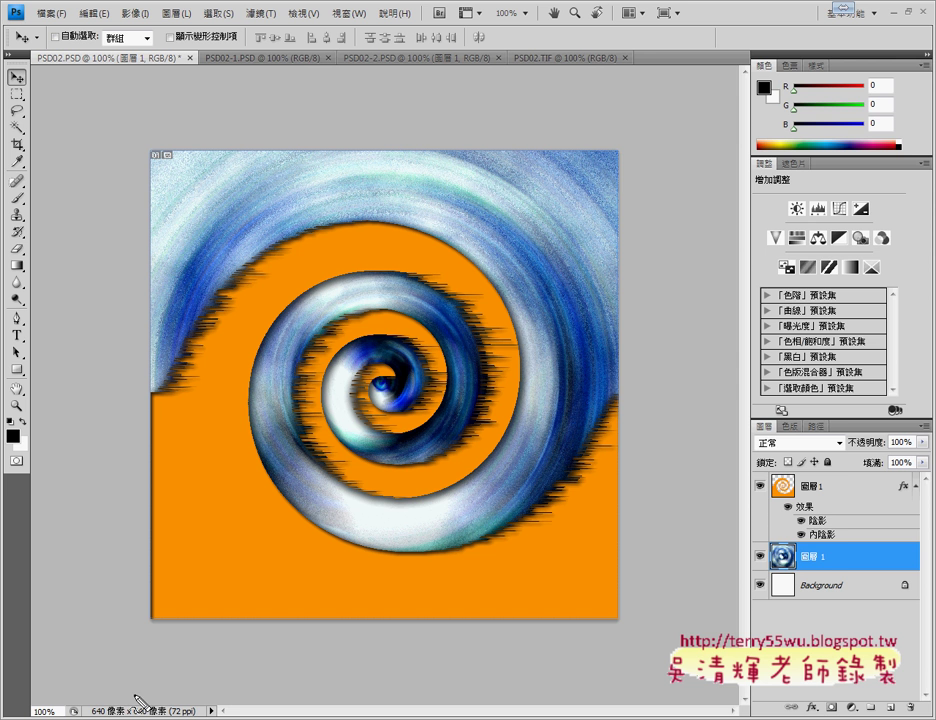
left_click_drag(150, 140, 178, 120)
left_click_drag(600, 127, 616, 140)
mouse_move(415, 80)
left_mouse_down()
mouse_move(390, 124)
mouse_move(396, 106)
mouse_move(452, 114)
mouse_move(439, 124)
mouse_move(474, 97)
left_mouse_up()
left_click_drag(628, 152, 642, 172)
left_click_drag(655, 557, 632, 608)
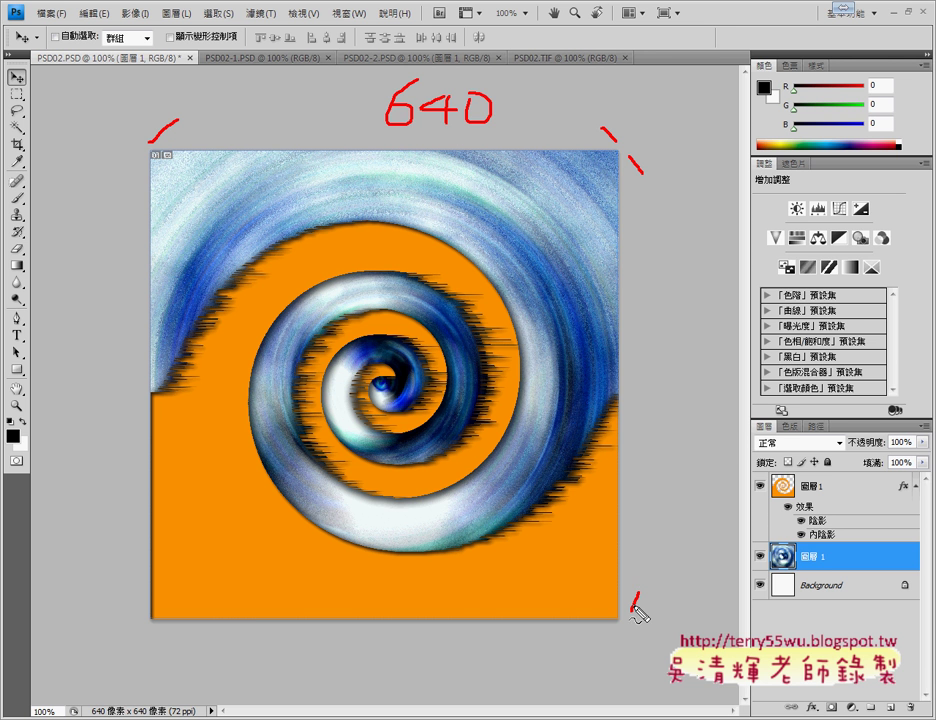
mouse_move(678, 380)
left_mouse_down()
mouse_move(668, 425)
mouse_move(690, 437)
left_mouse_up()
mouse_move(704, 395)
left_mouse_down()
mouse_move(708, 462)
mouse_move(735, 442)
left_mouse_up()
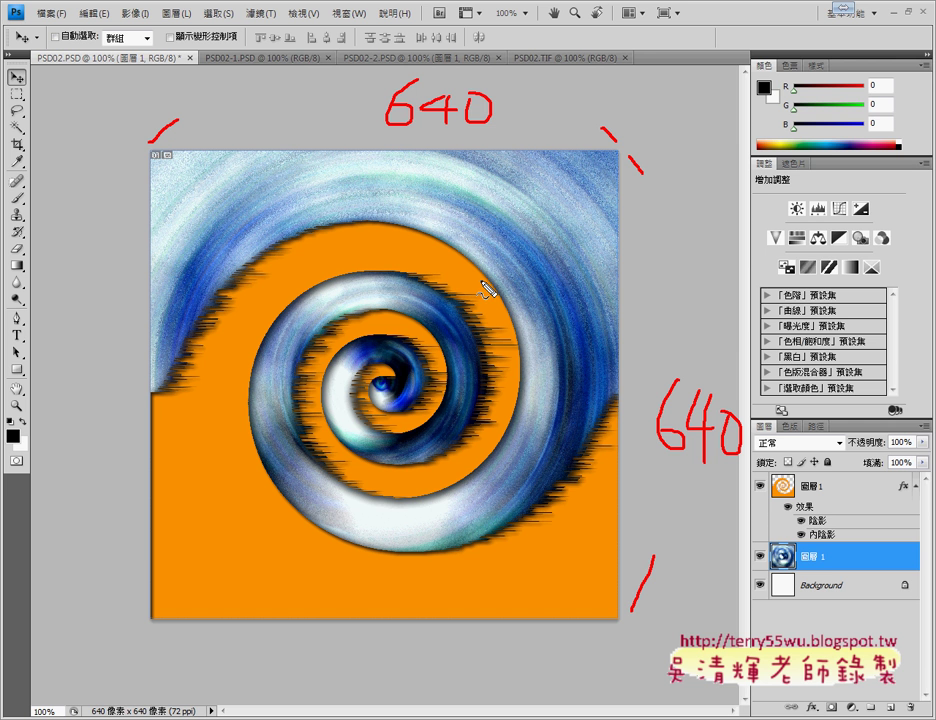
mouse_move(148, 216)
left_mouse_down()
mouse_move(500, 214)
mouse_move(620, 228)
left_mouse_up()
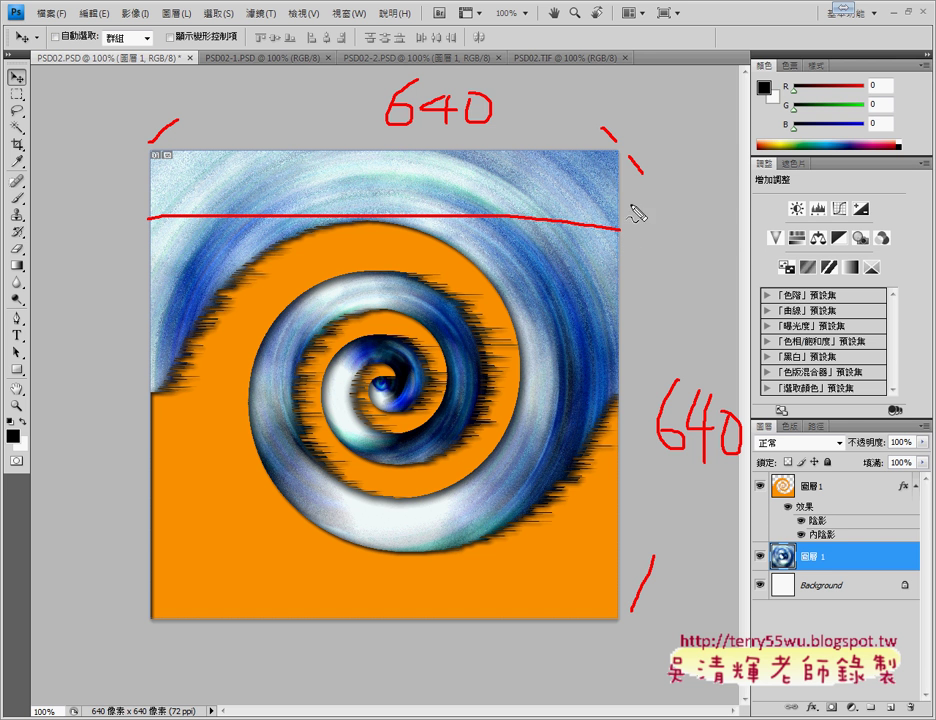
left_click_drag(629, 233, 641, 250)
left_click_drag(632, 555, 643, 482)
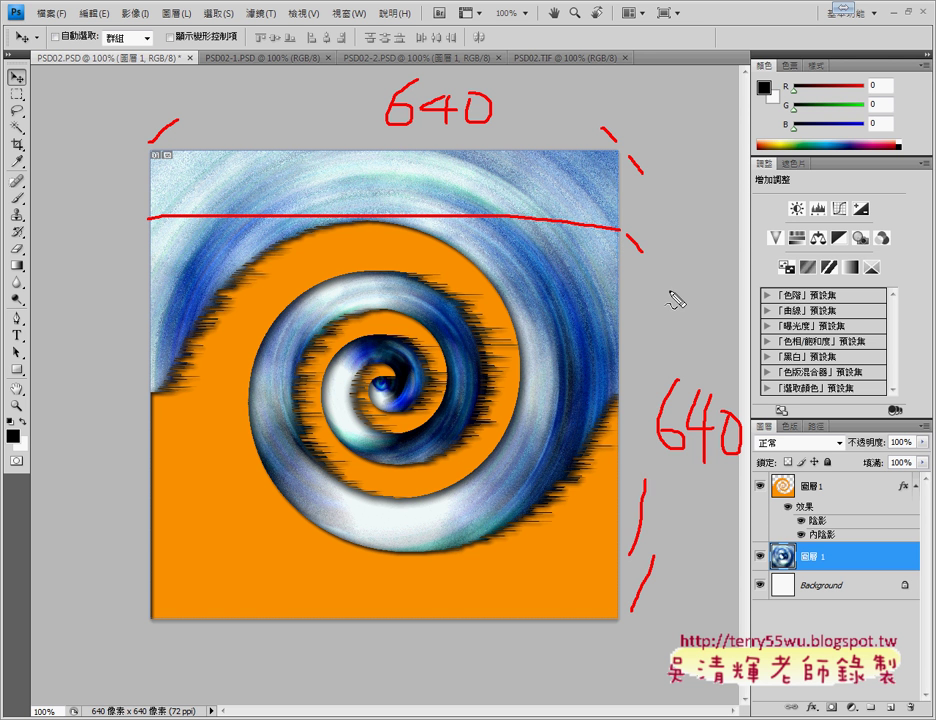
left_click_drag(668, 292, 668, 355)
left_click_drag(725, 300, 708, 330)
left_click_drag(772, 300, 770, 302)
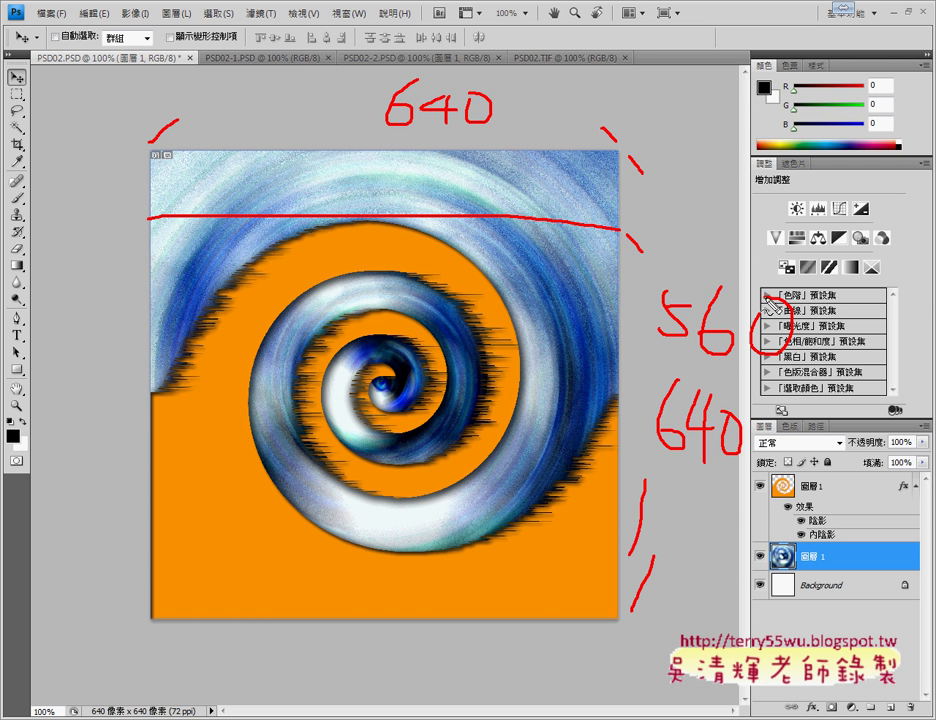
left_click_drag(629, 207, 622, 228)
left_click_drag(662, 178, 684, 204)
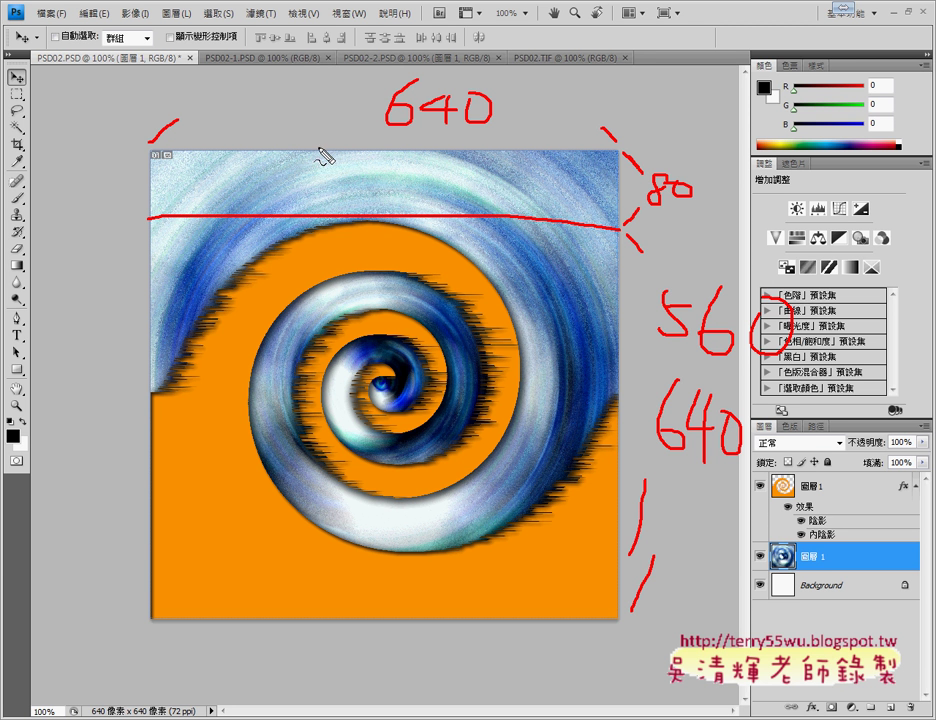
left_click_drag(20, 86, 22, 152)
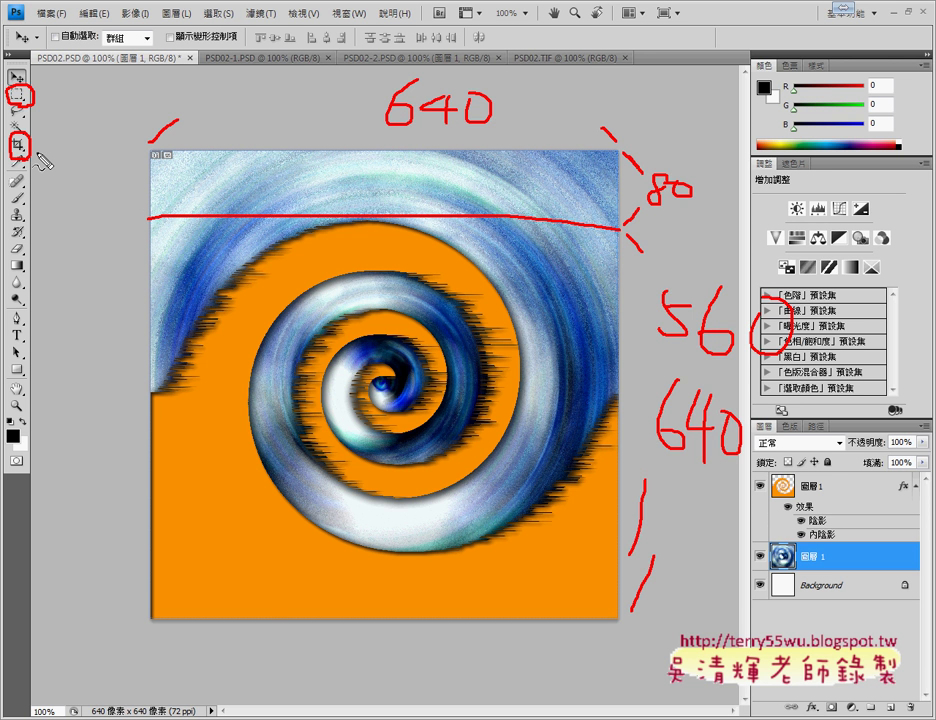
key("Escape")
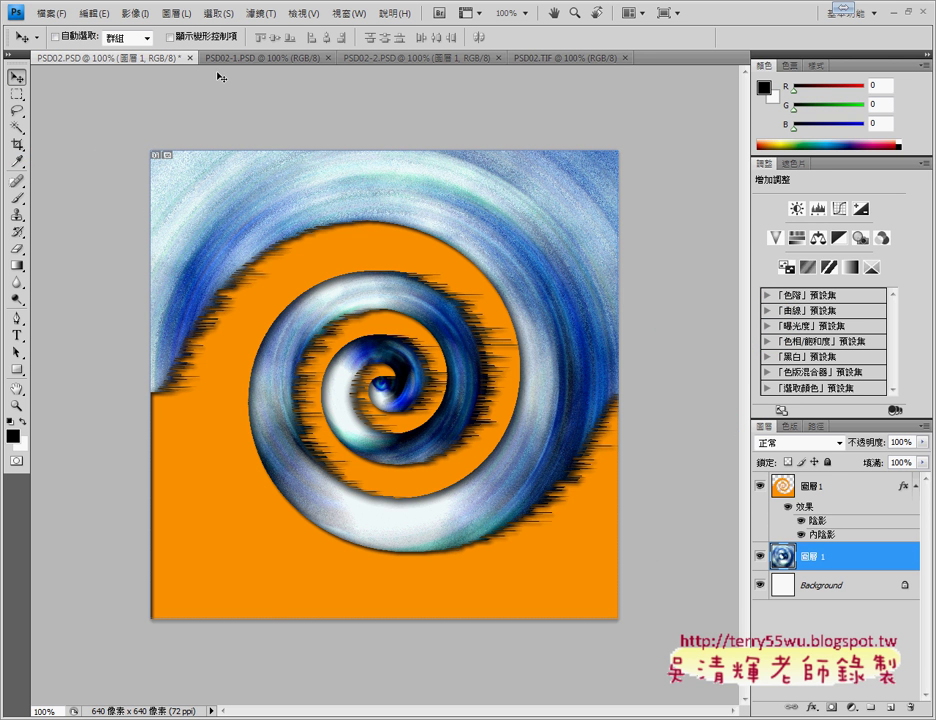
Step: In Canvas Size, keep the width at 640 pixels and enter a 560-pixel height
left_click(146, 14)
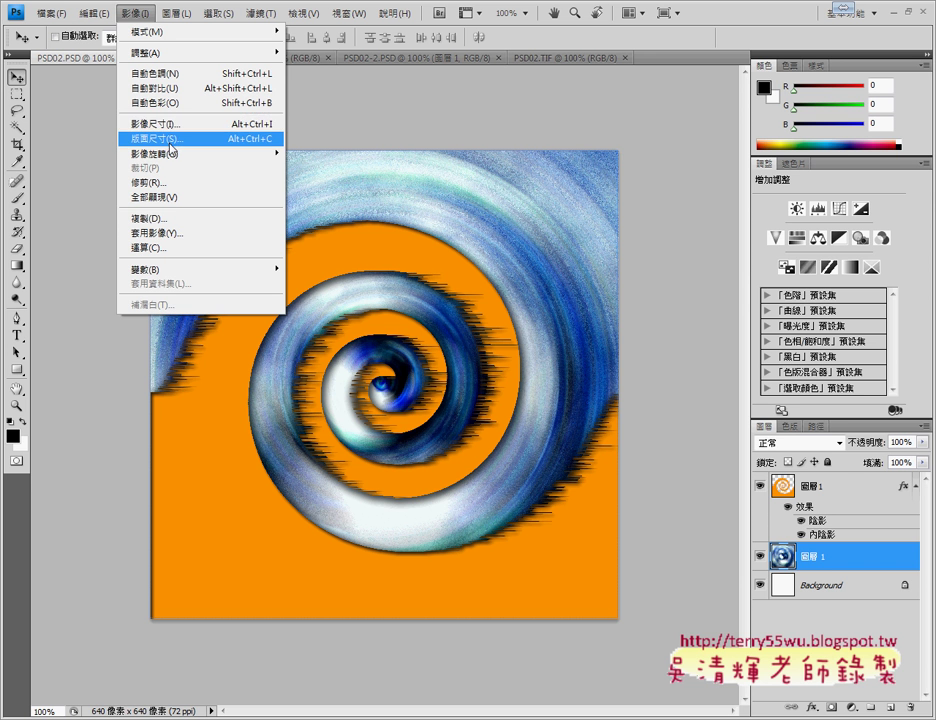
left_click(165, 139)
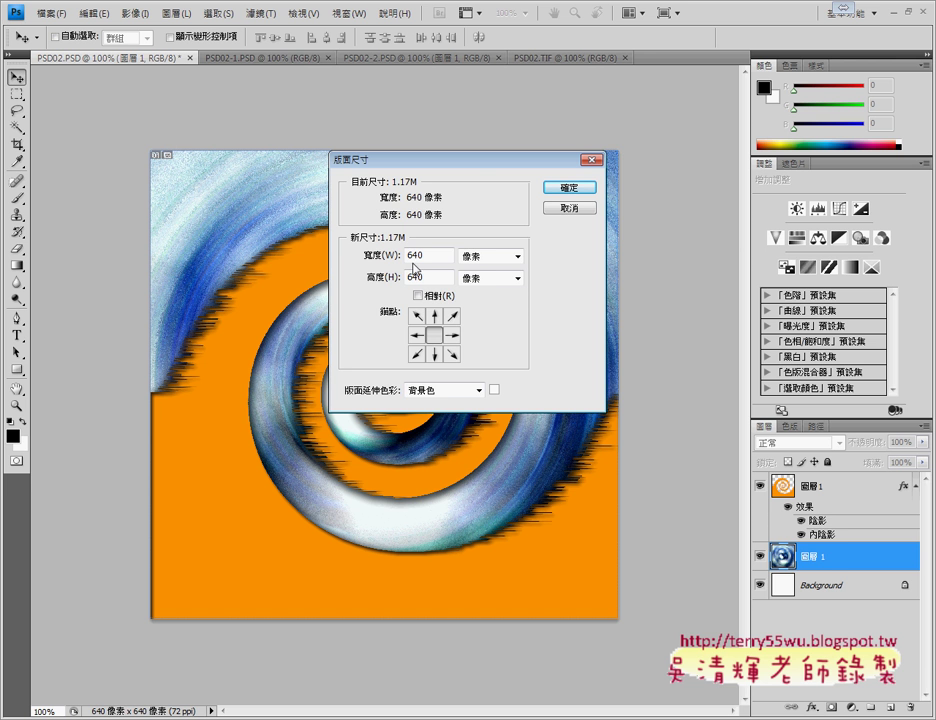
left_click(509, 260)
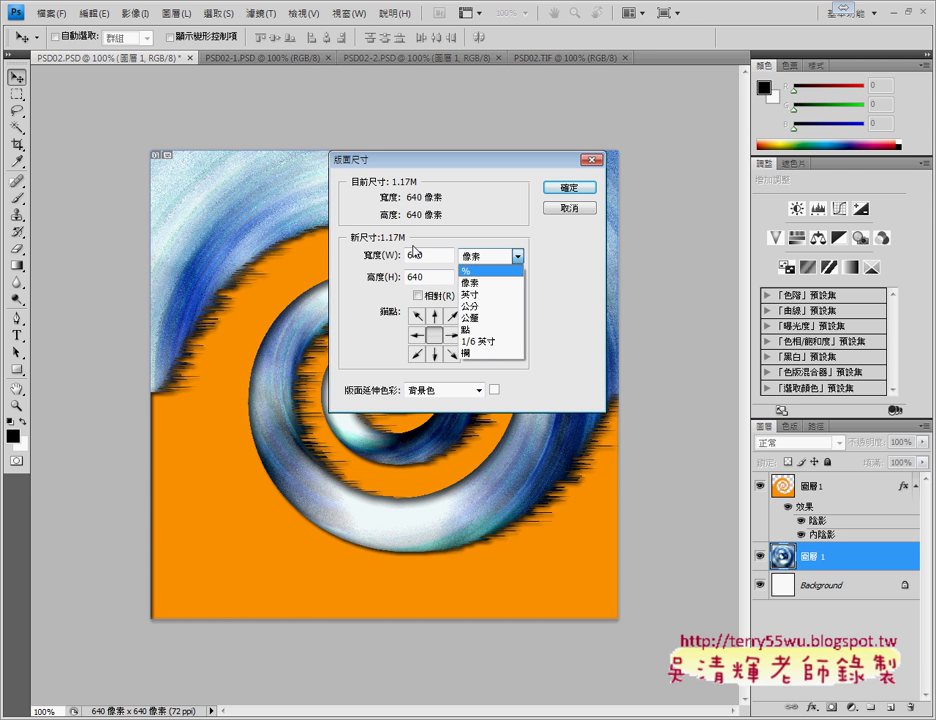
left_click(430, 260)
key("Tab")
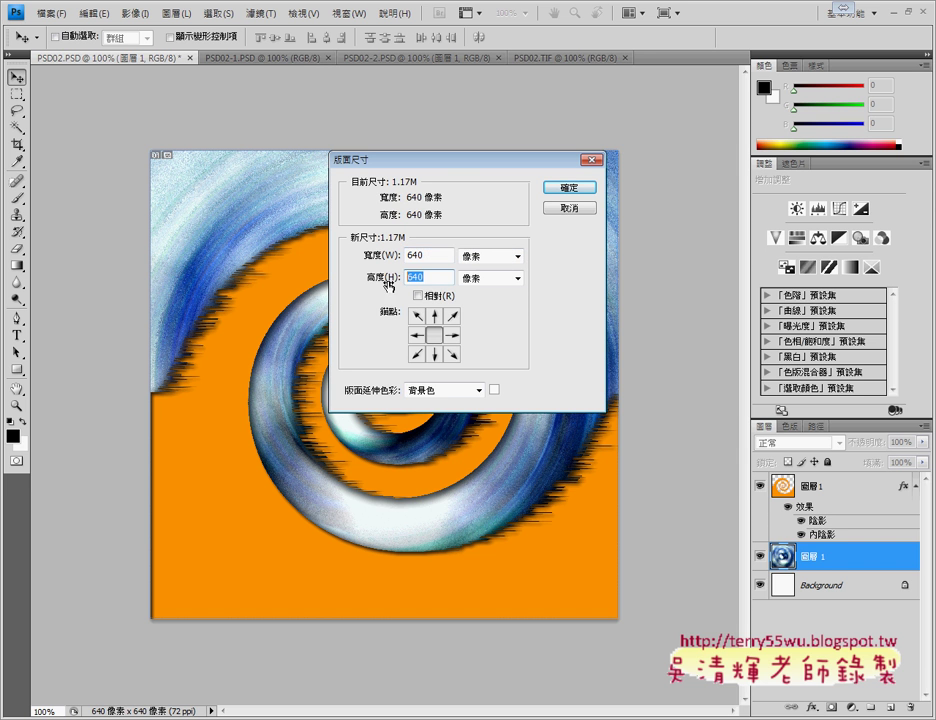
type("56")
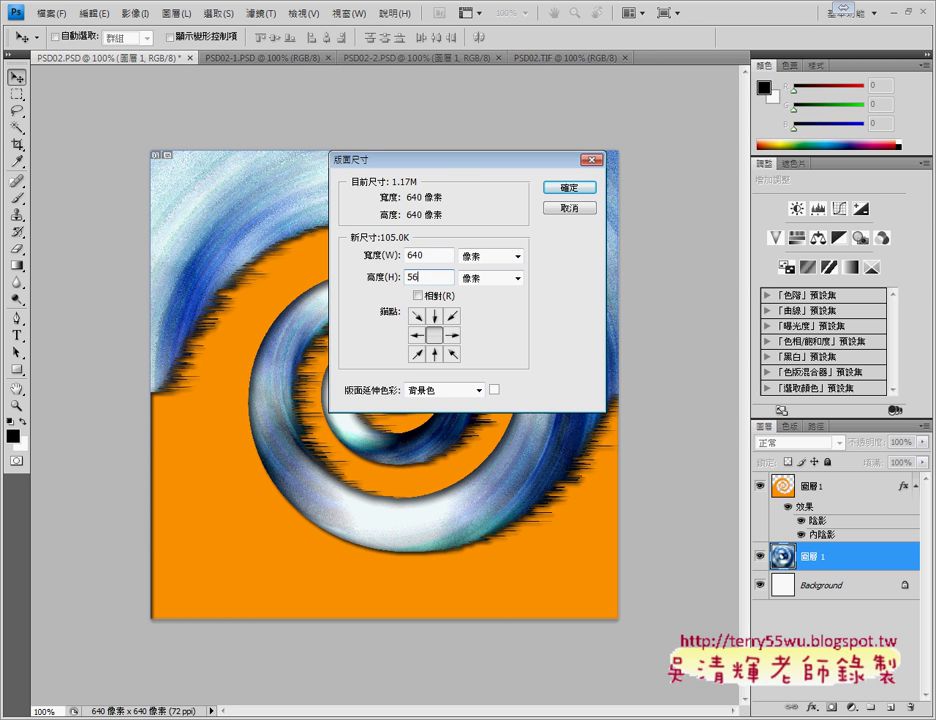
type("0")
Step: Set the Canvas Size anchor to bottom centre
left_click(436, 354)
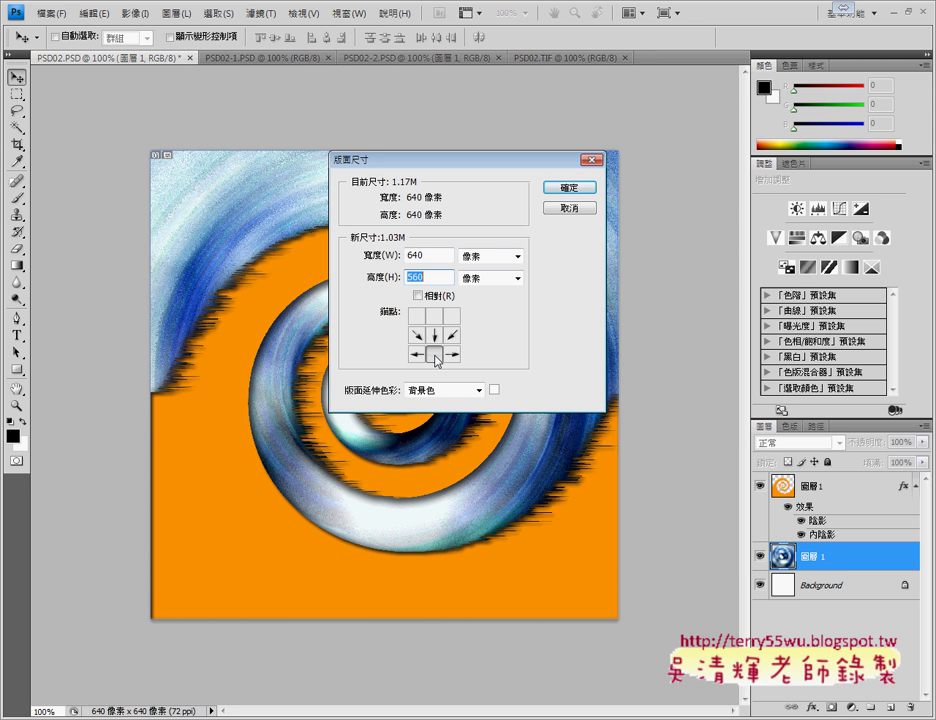
mouse_move(340, 516)
left_mouse_down()
mouse_move(338, 604)
mouse_move(424, 512)
mouse_move(368, 588)
left_mouse_up()
left_click_drag(152, 228, 645, 226)
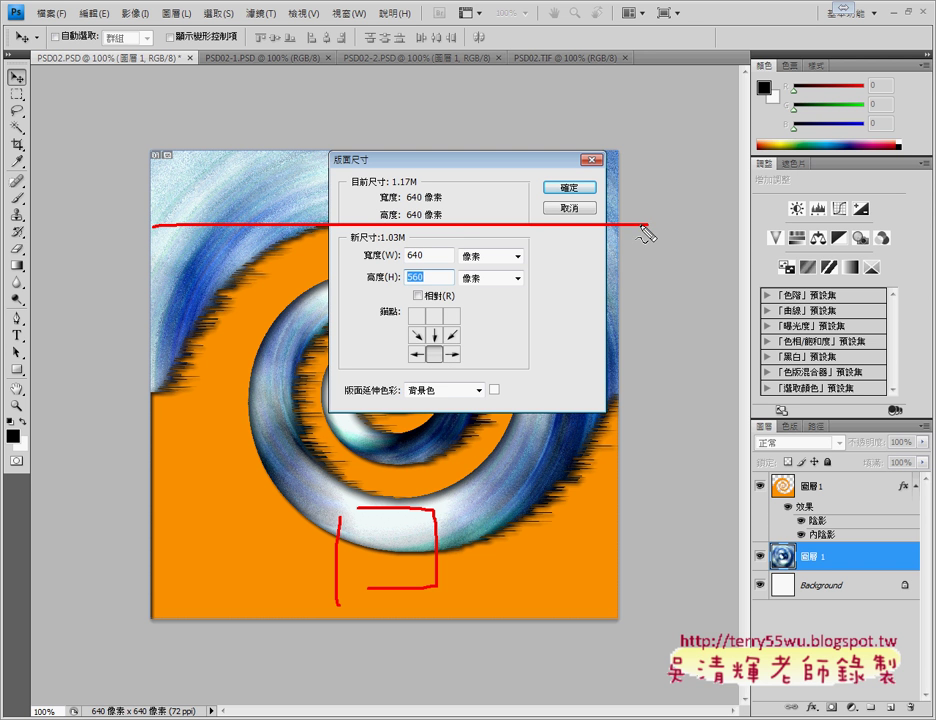
left_click_drag(444, 306, 445, 331)
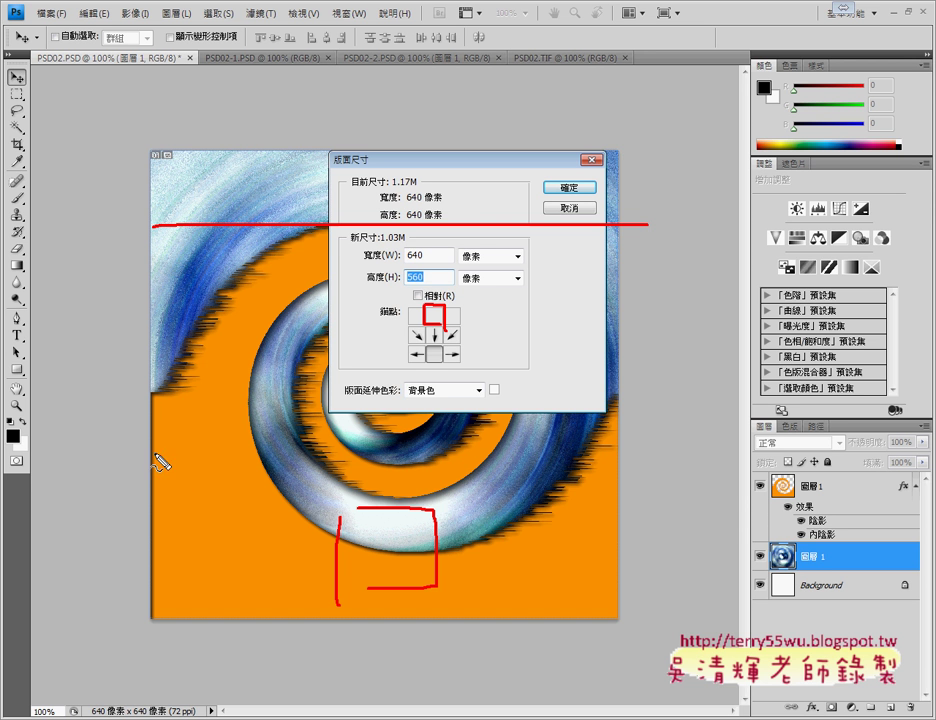
left_click_drag(120, 506, 638, 507)
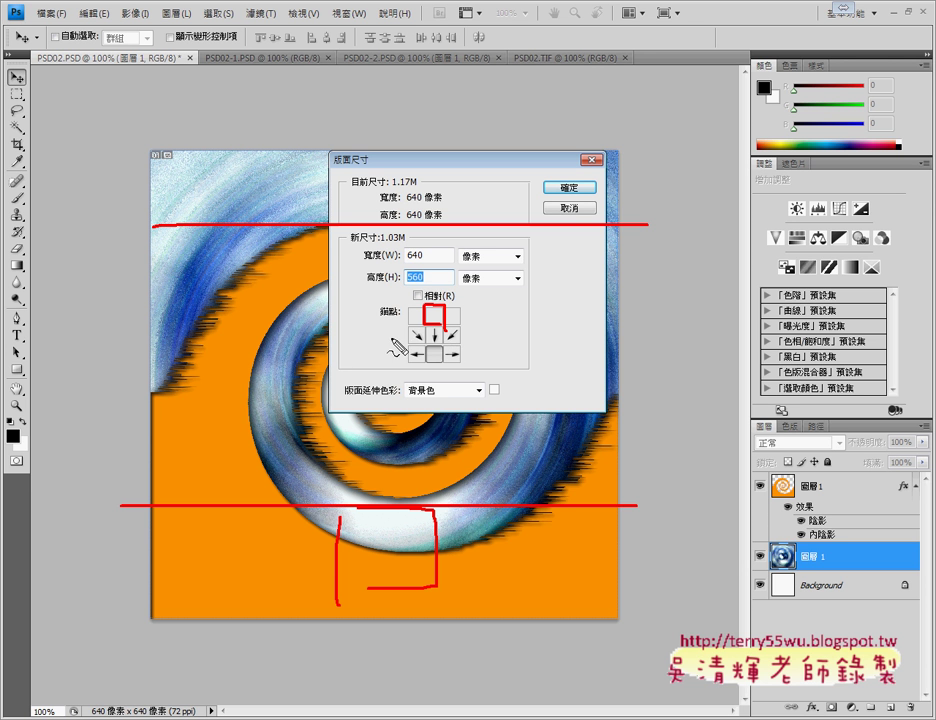
left_click_drag(444, 346, 452, 361)
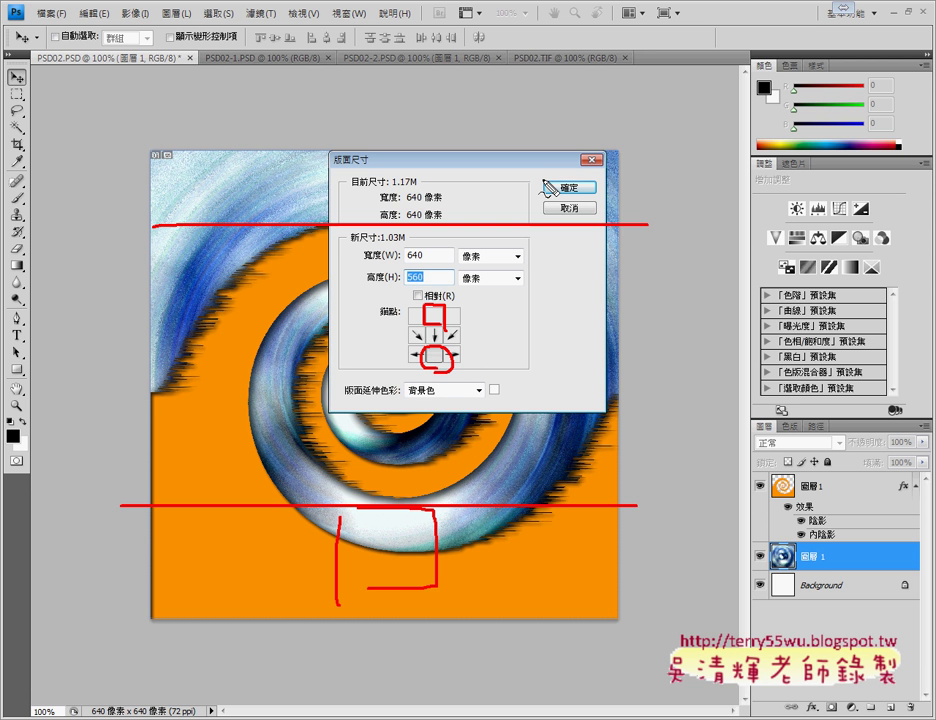
key("Escape")
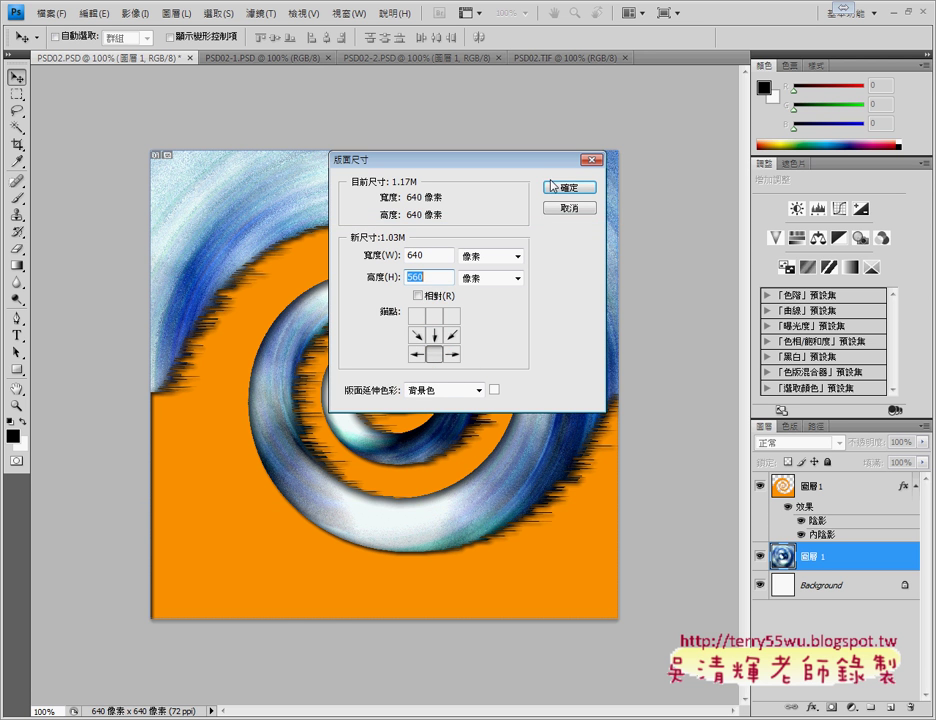
Step: Apply the 640 × 560 pixel canvas size and accept the clipping warning
left_click(585, 194)
left_click_drag(536, 161, 814, 161)
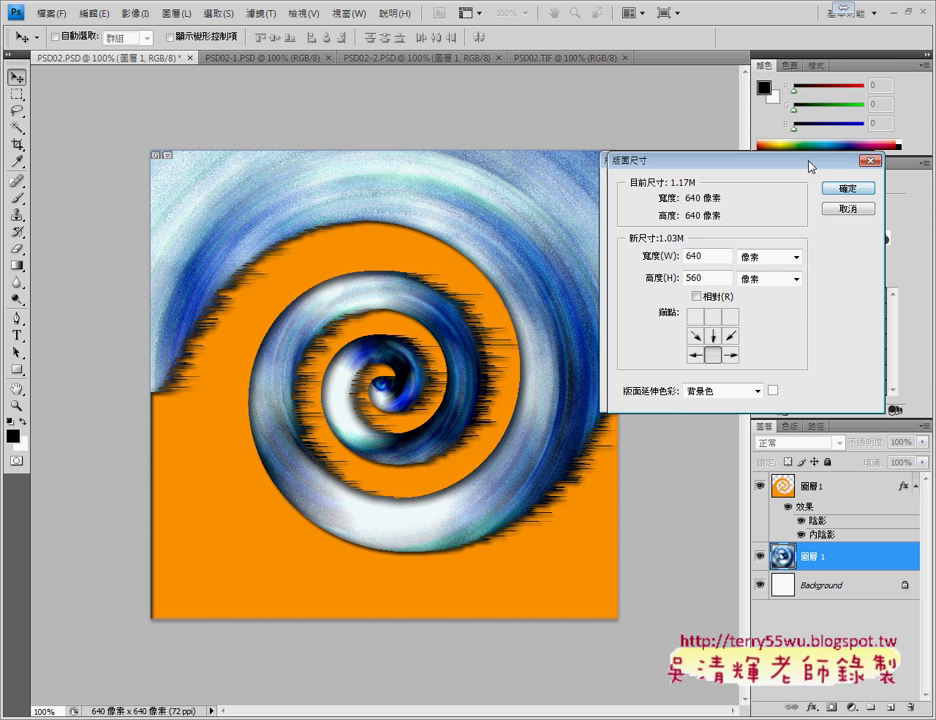
left_click(857, 192)
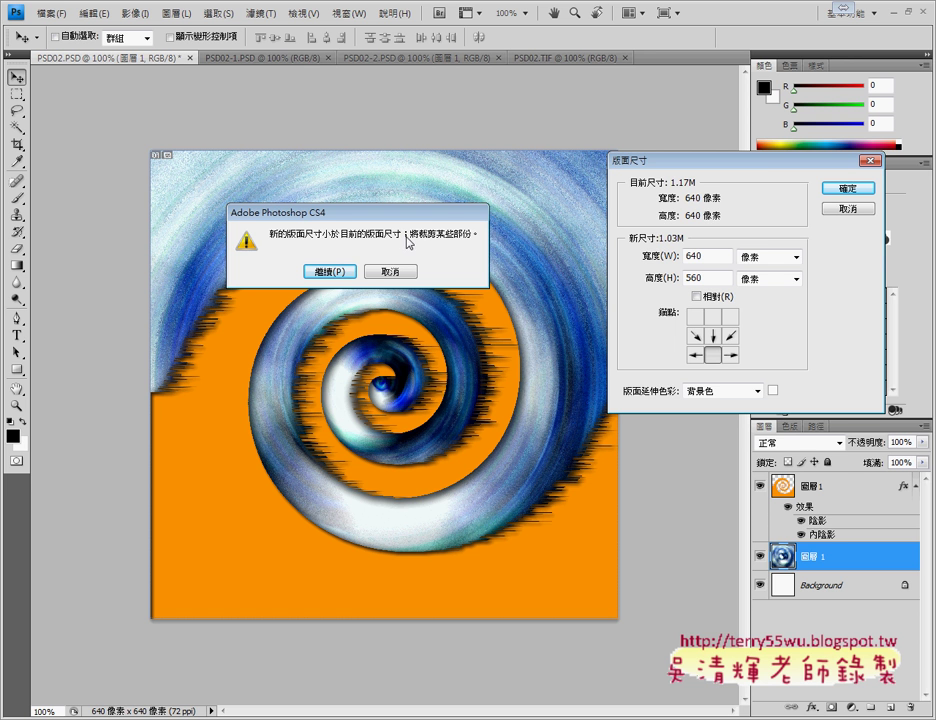
left_click(329, 271)
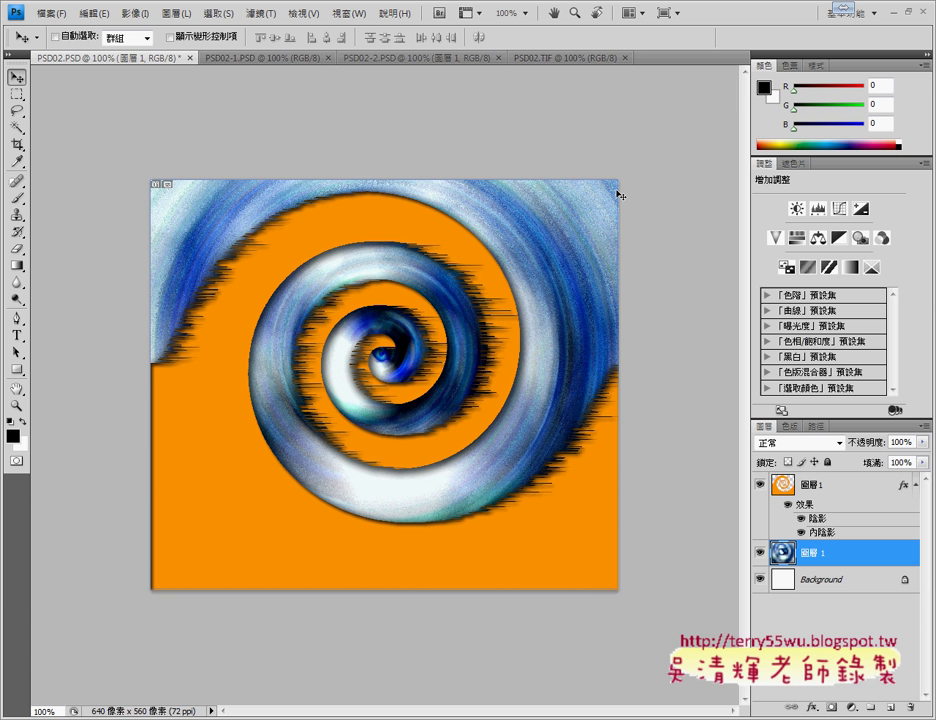
Step: Glance at the tulip document, return to the spiral, then switch to the instructions PDF
left_click(257, 60)
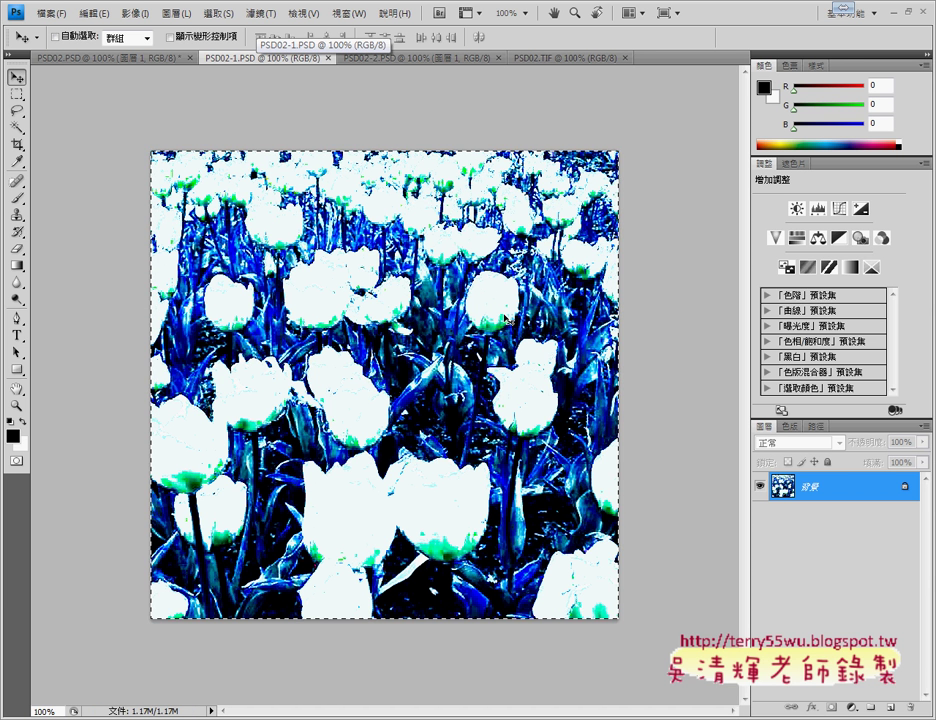
left_click(113, 60)
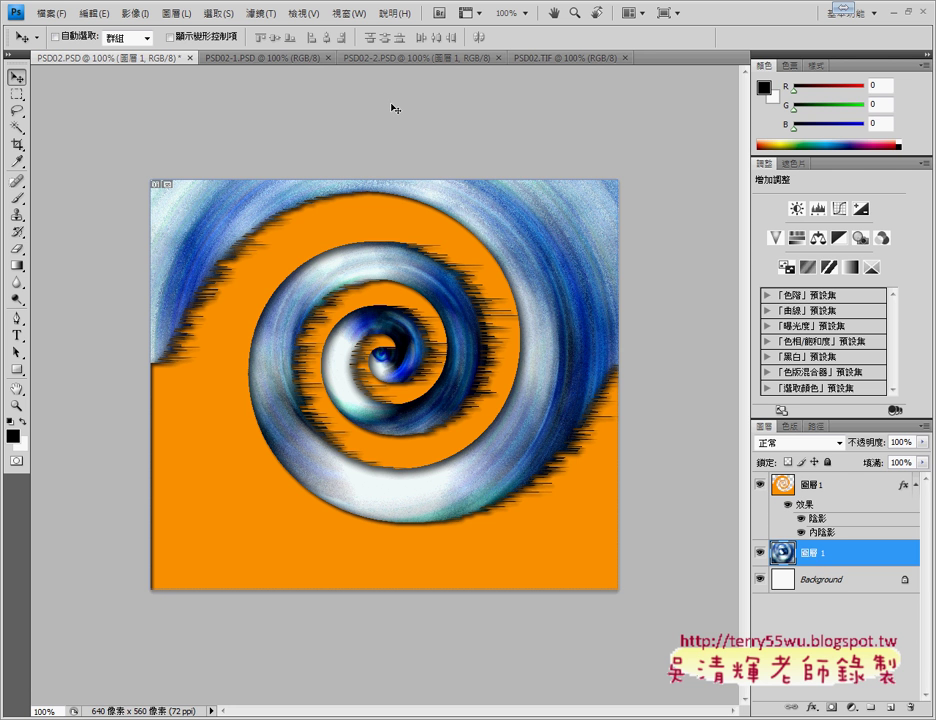
left_click(134, 13)
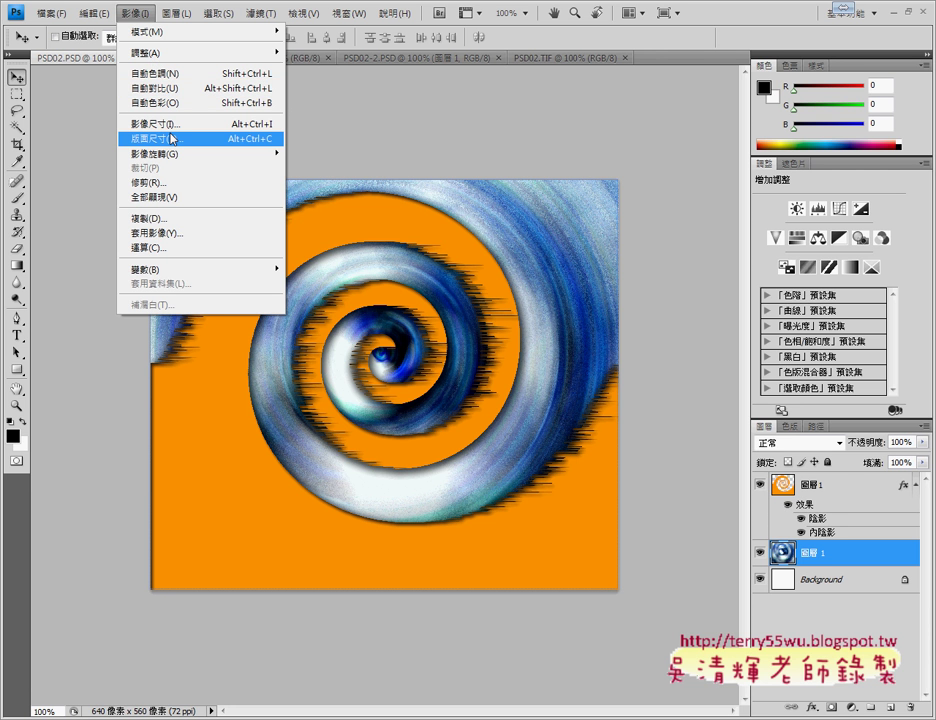
key("Escape")
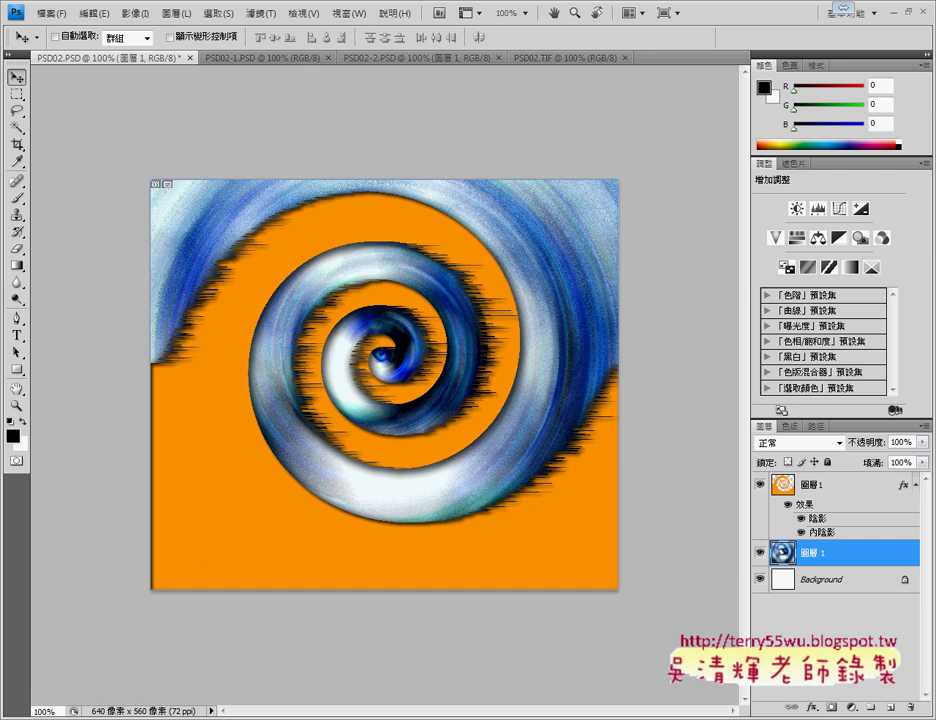
key("alt+Tab")
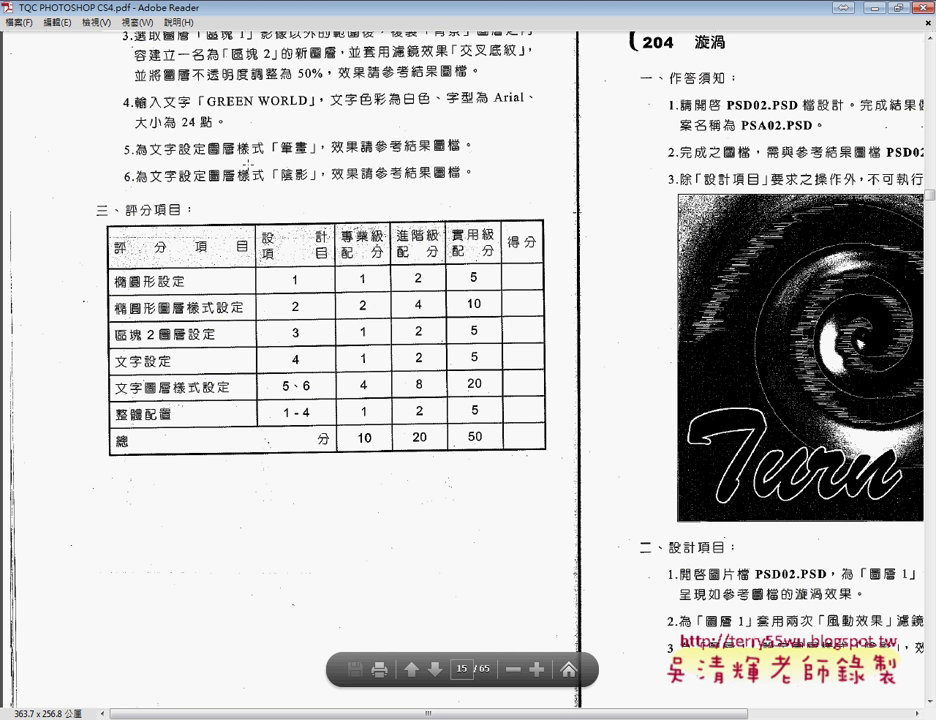
Step: Scroll the PDF to the page 205 spread and return to Photoshop
scroll(468, 370, "up", 1)
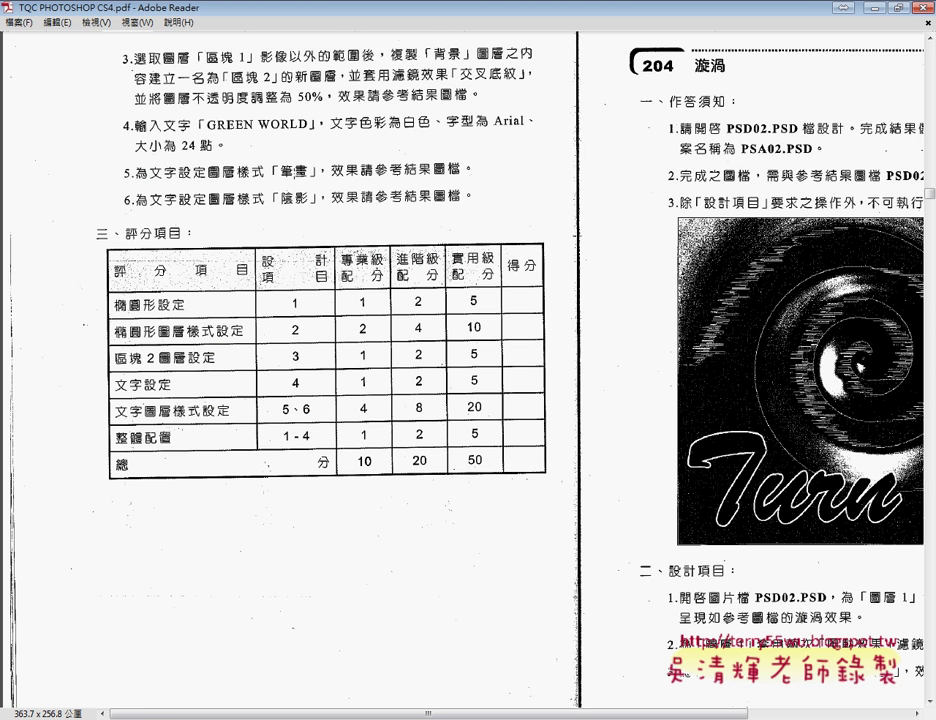
scroll(468, 370, "down", 5)
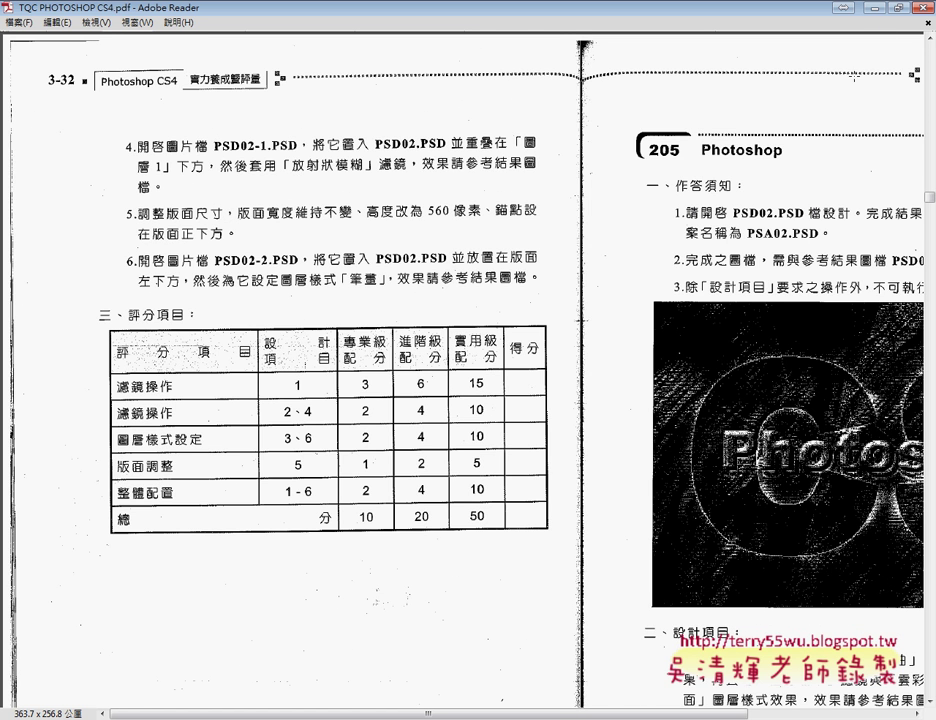
key("alt+Tab")
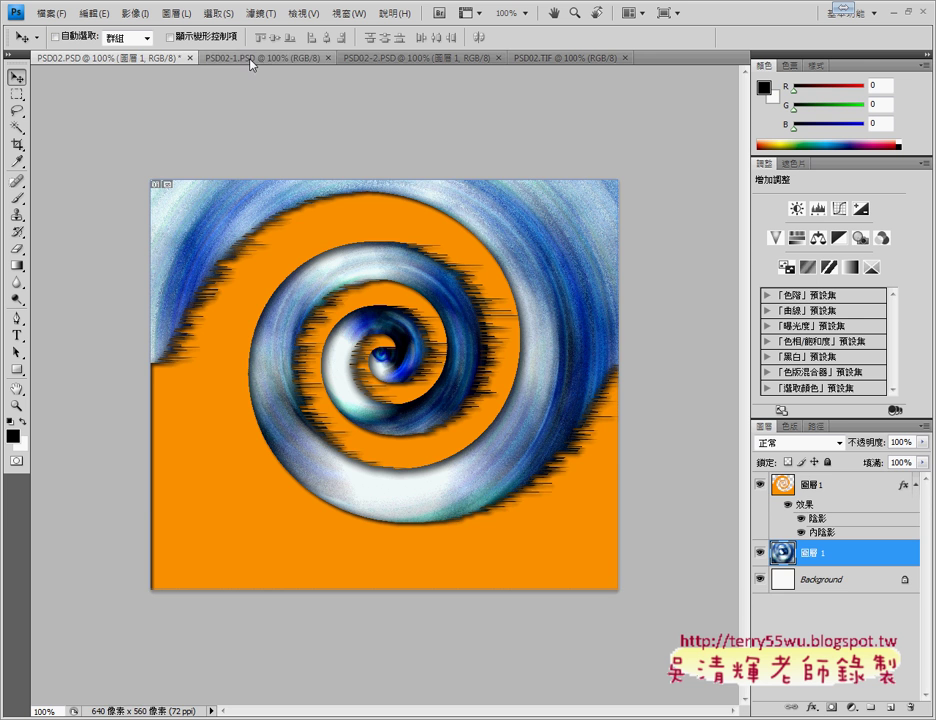
Step: In PSD02-2.PSD, load the Turn layer's pixels as a selection, then deselect
left_click(389, 61)
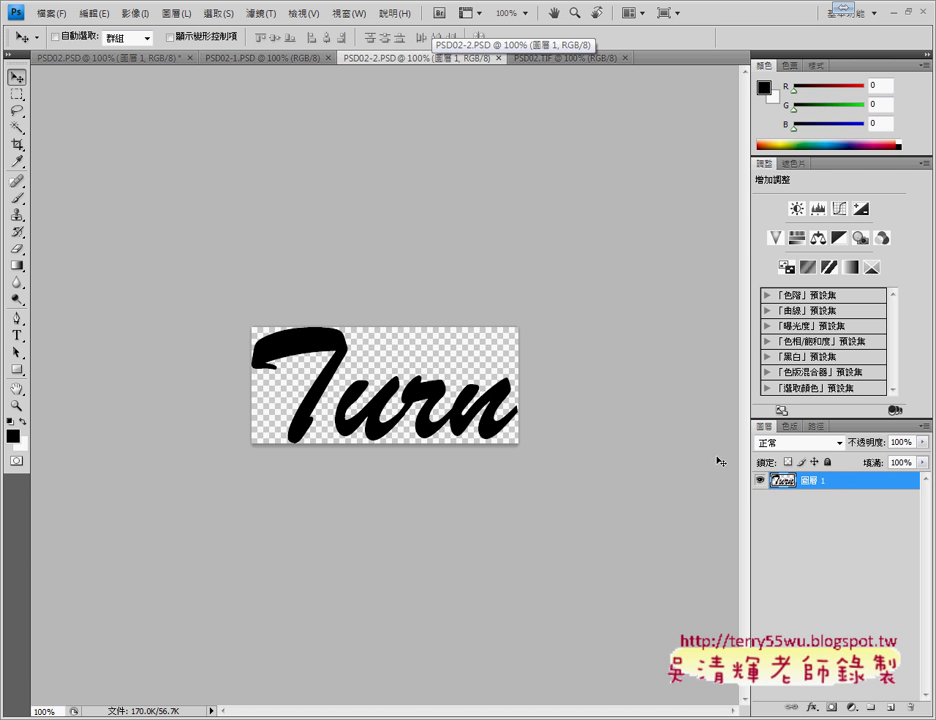
right_click(783, 480)
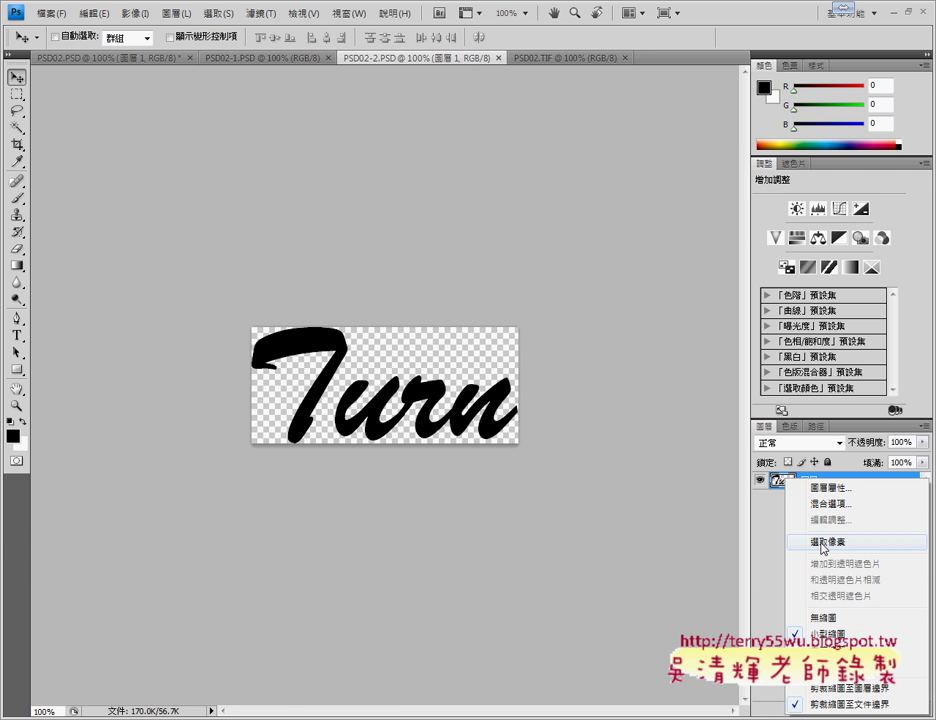
left_click(822, 543)
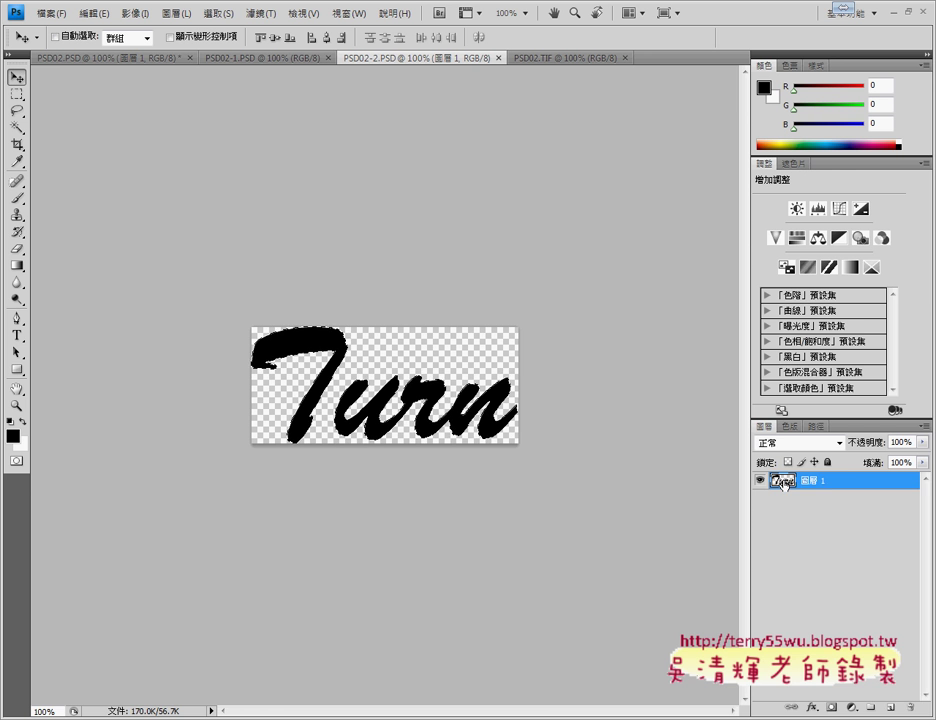
right_click(783, 481)
left_click(822, 543)
left_click(218, 13)
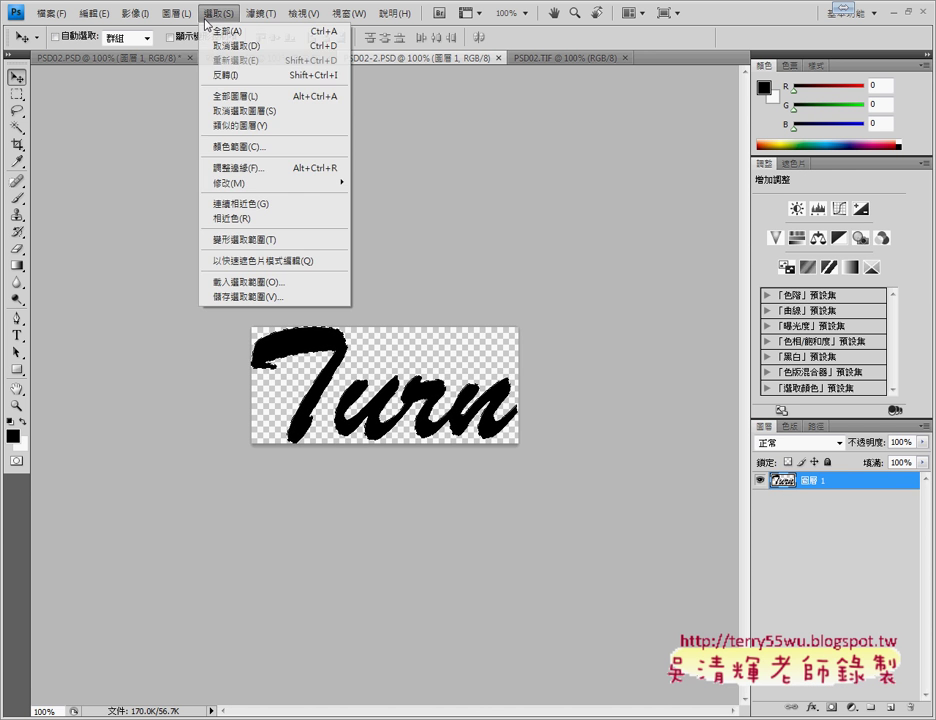
left_click(244, 46)
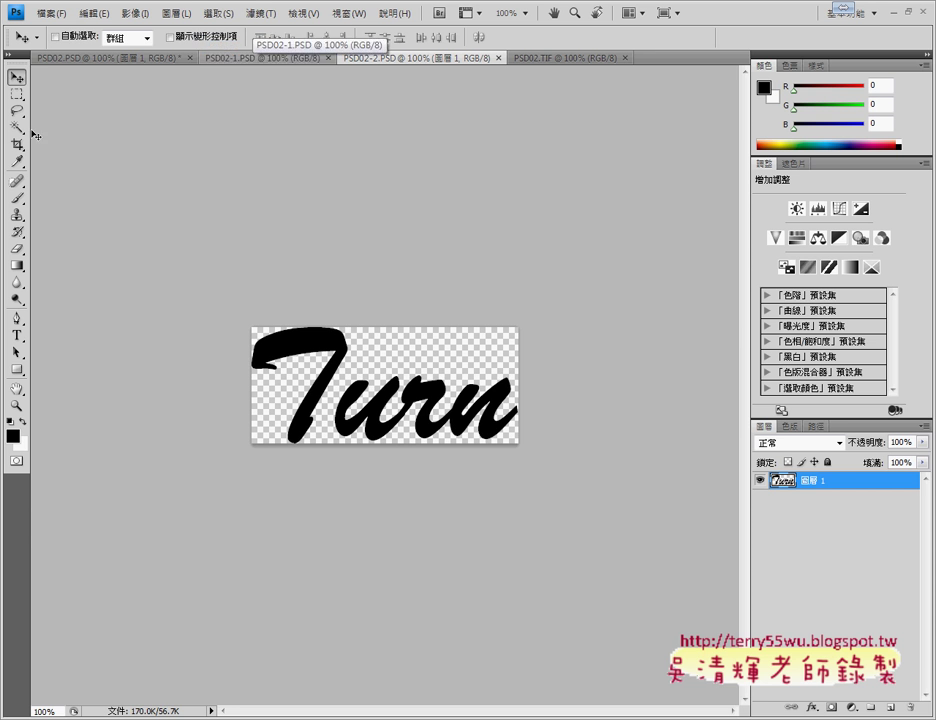
Step: Select the black Turn letters with the Magic Wand set to Add to Selection
left_click_drag(20, 133, 63, 150)
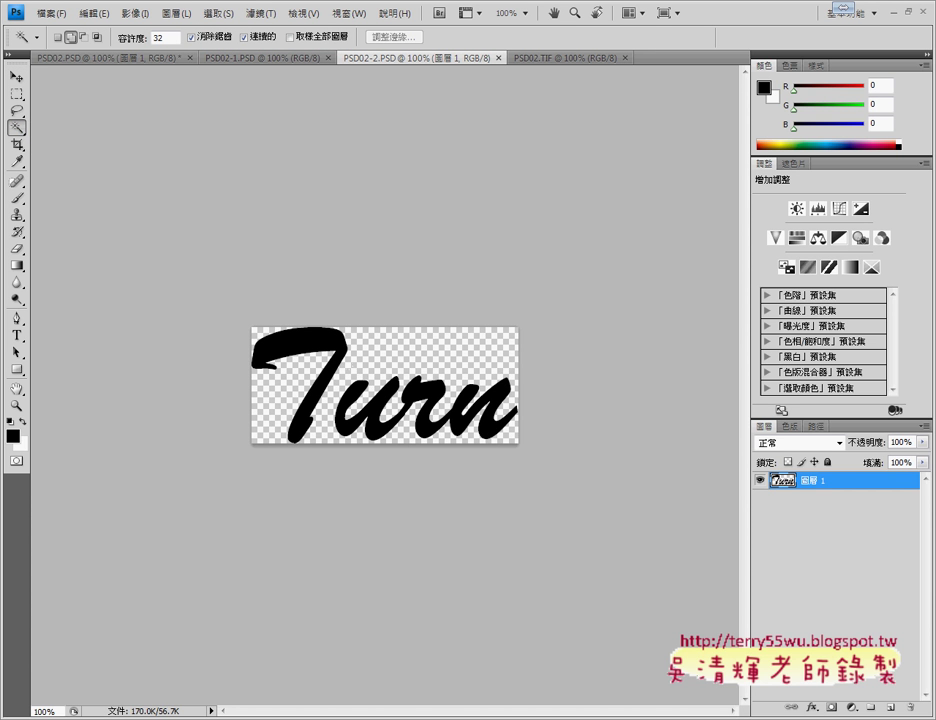
left_click(356, 396)
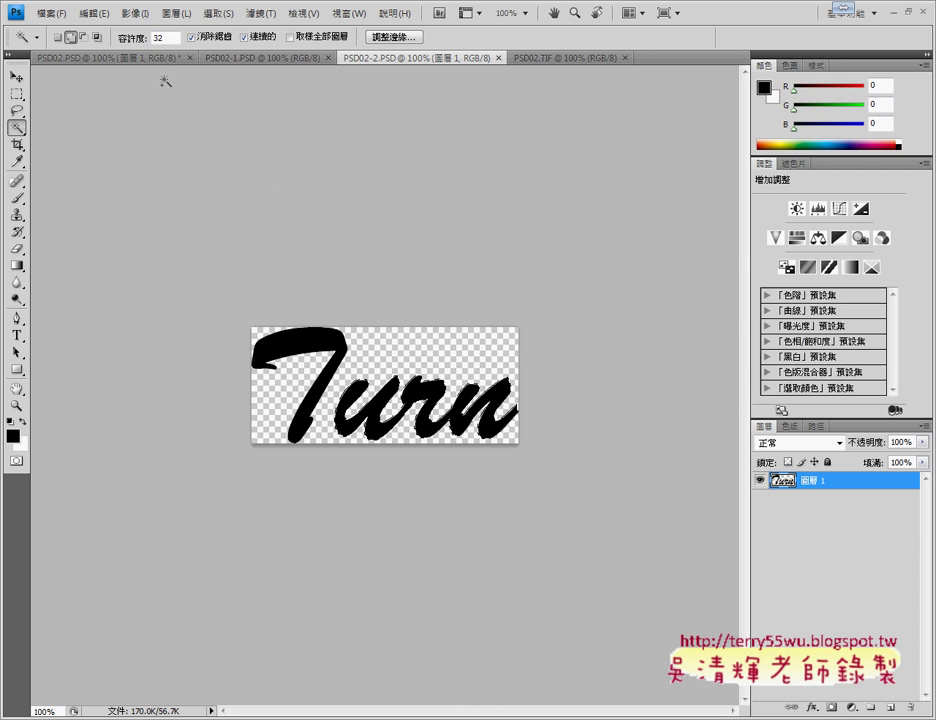
left_click(68, 41)
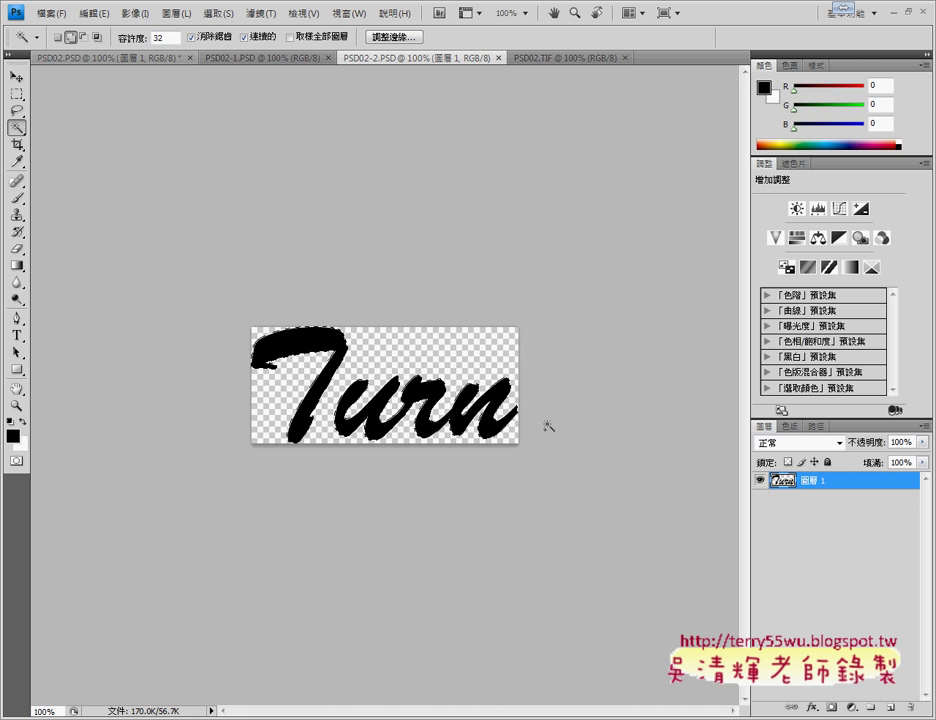
Step: Paste the Turn letters into PSD02.PSD above the orange spiral layer and move them to the lower-left
left_click(124, 64)
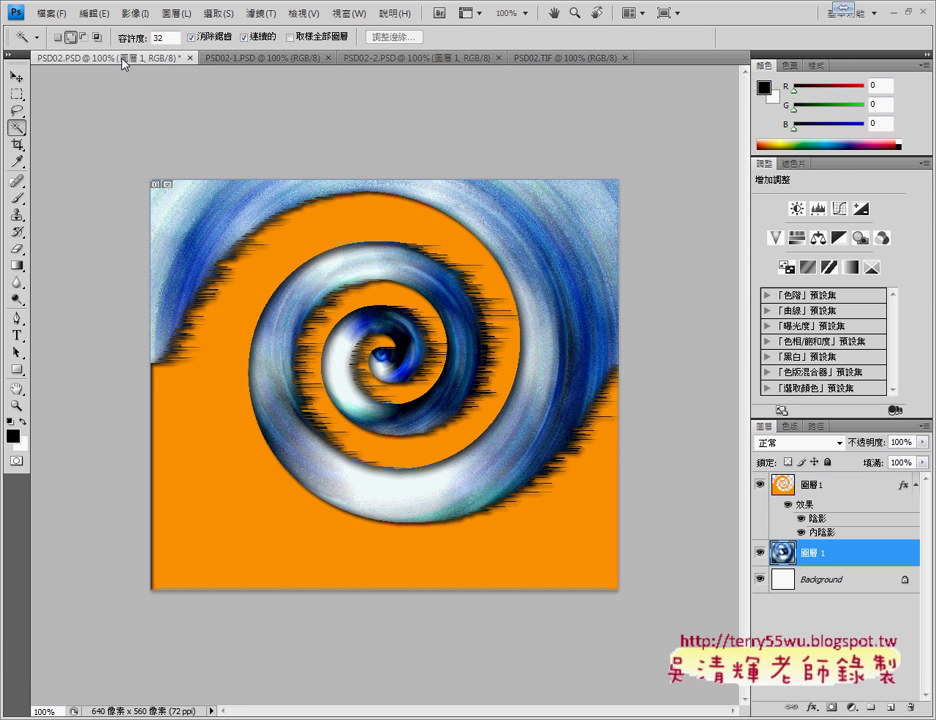
key("ctrl+v")
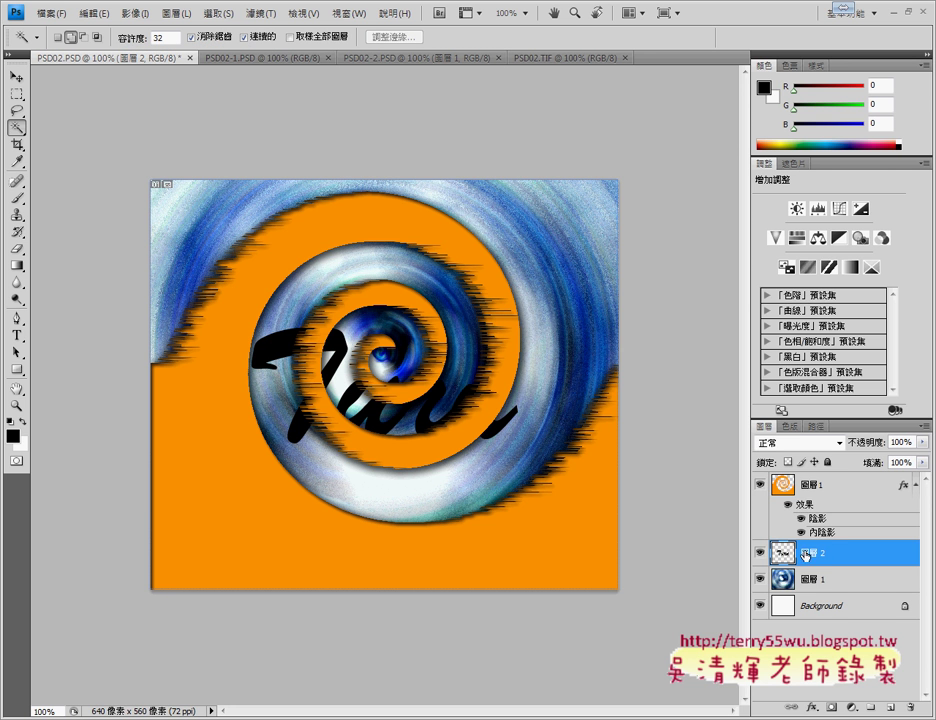
left_click_drag(806, 556, 843, 484)
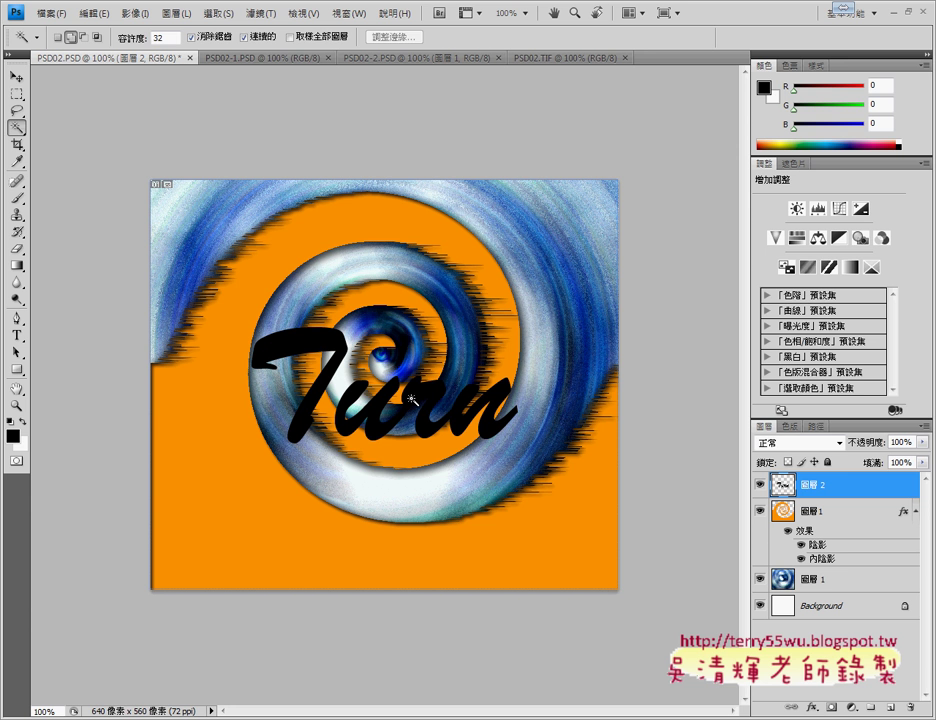
left_click(17, 76)
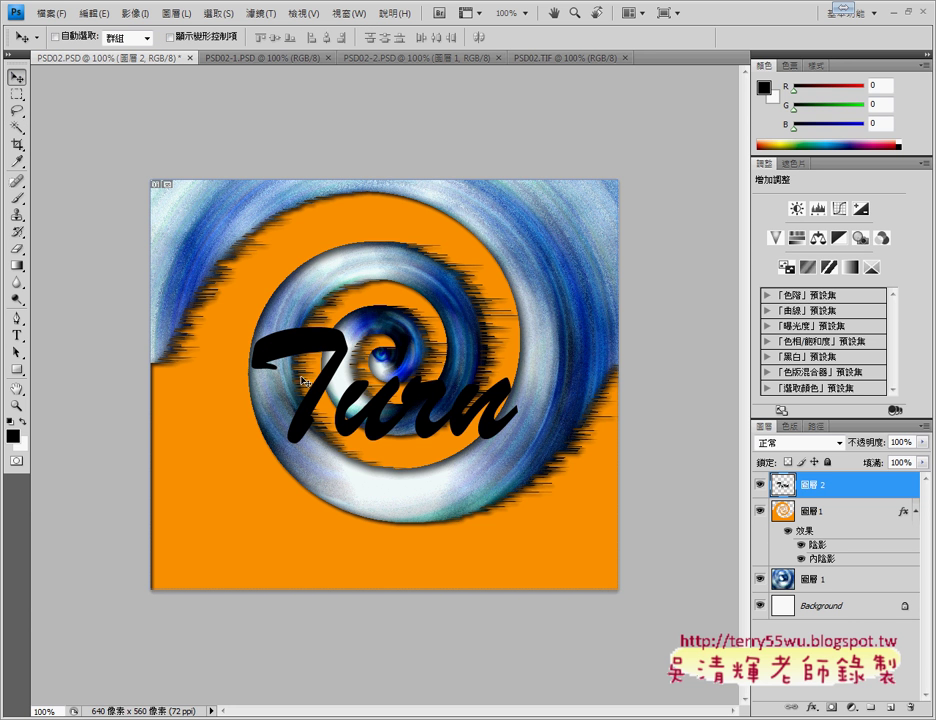
left_click_drag(568, 350, 509, 450)
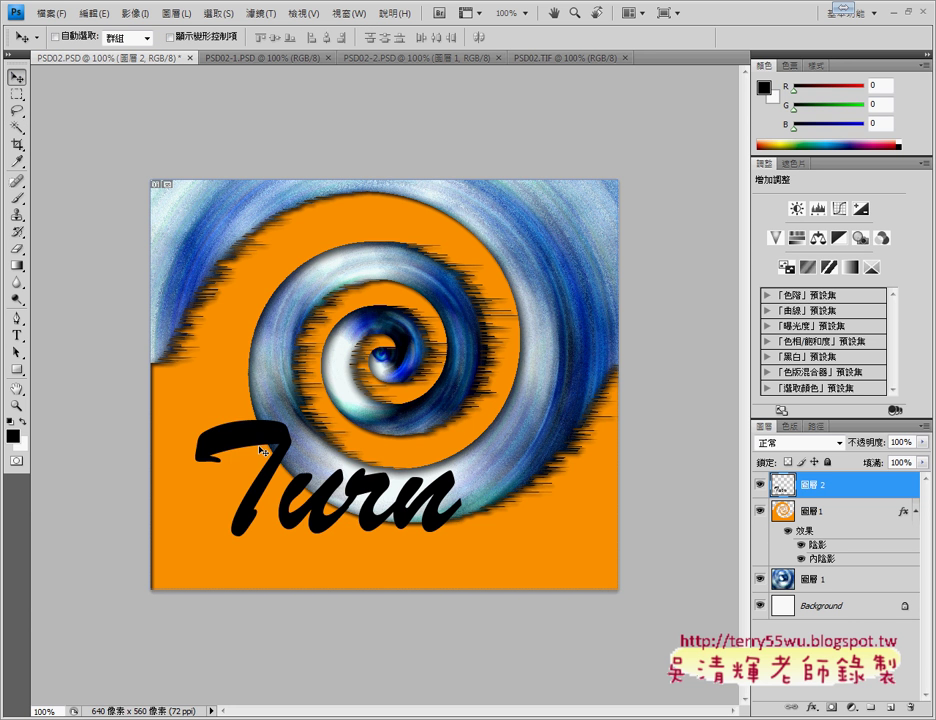
left_click_drag(256, 459, 242, 478)
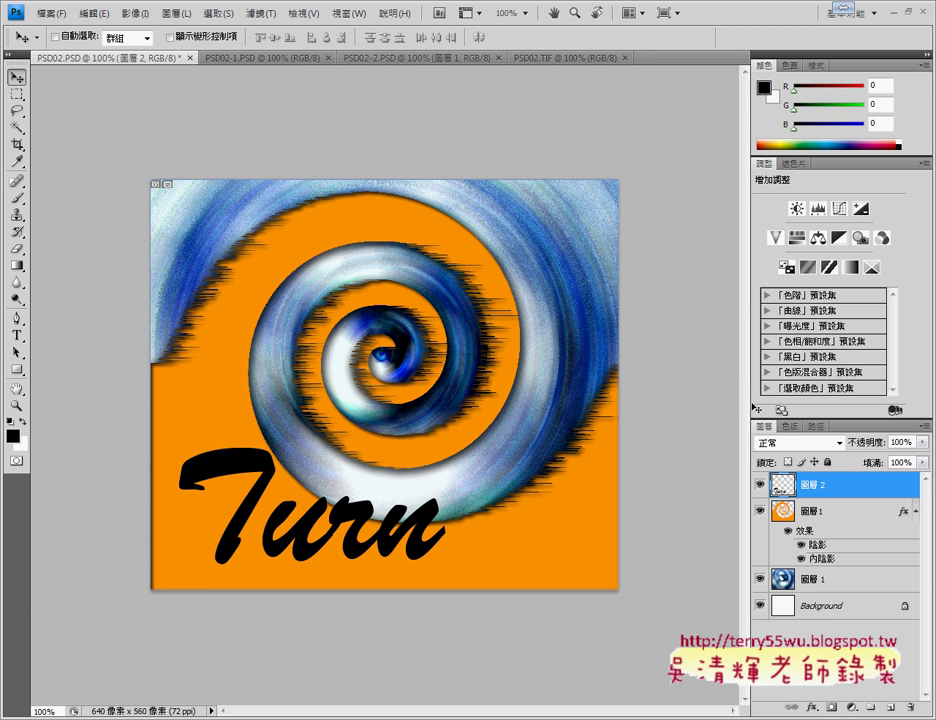
Step: Check against the PSD02.TIF reference and nudge the Turn text slightly left and down
left_click(551, 60)
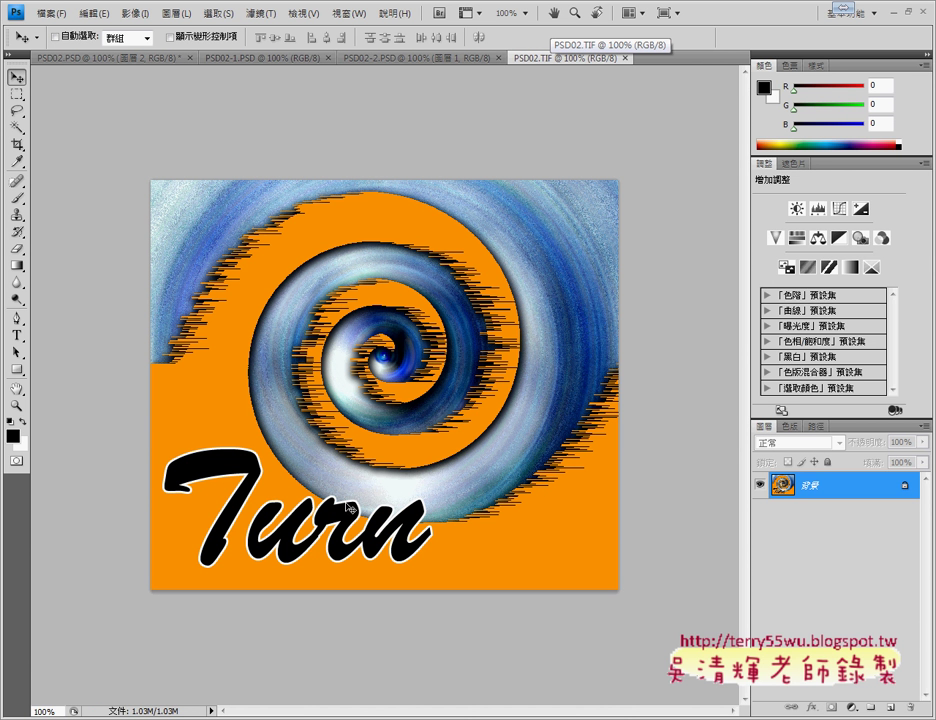
left_click(90, 58)
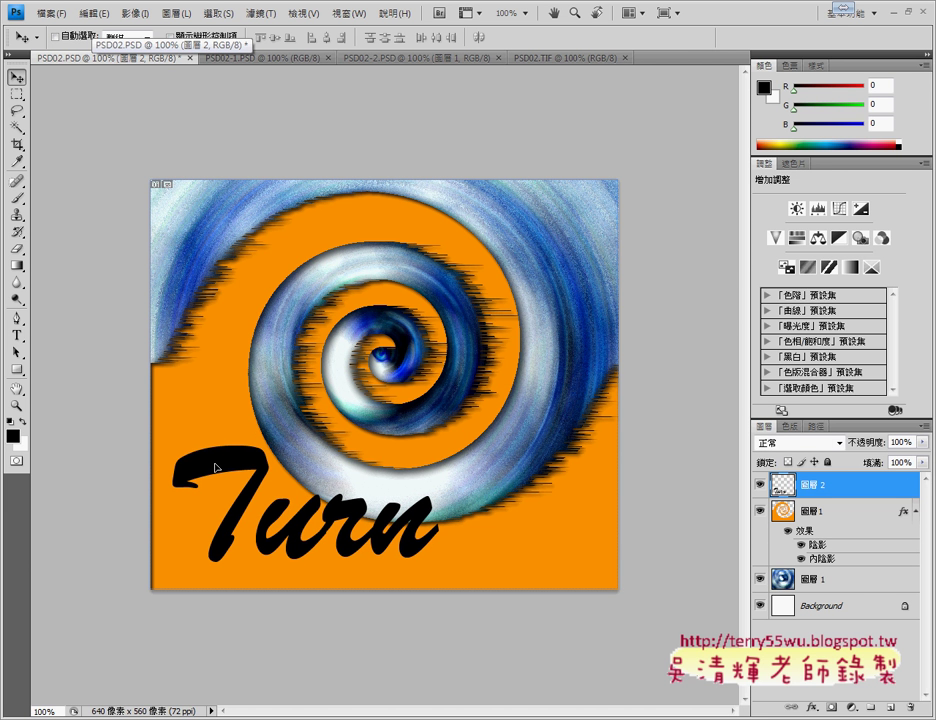
left_click_drag(221, 470, 210, 475)
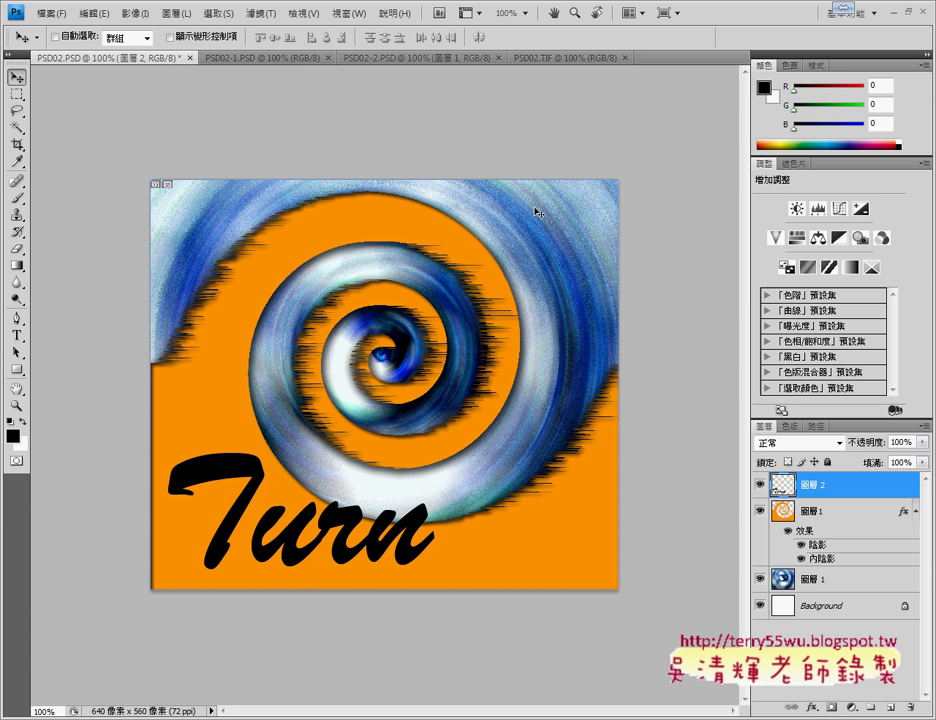
left_click(565, 58)
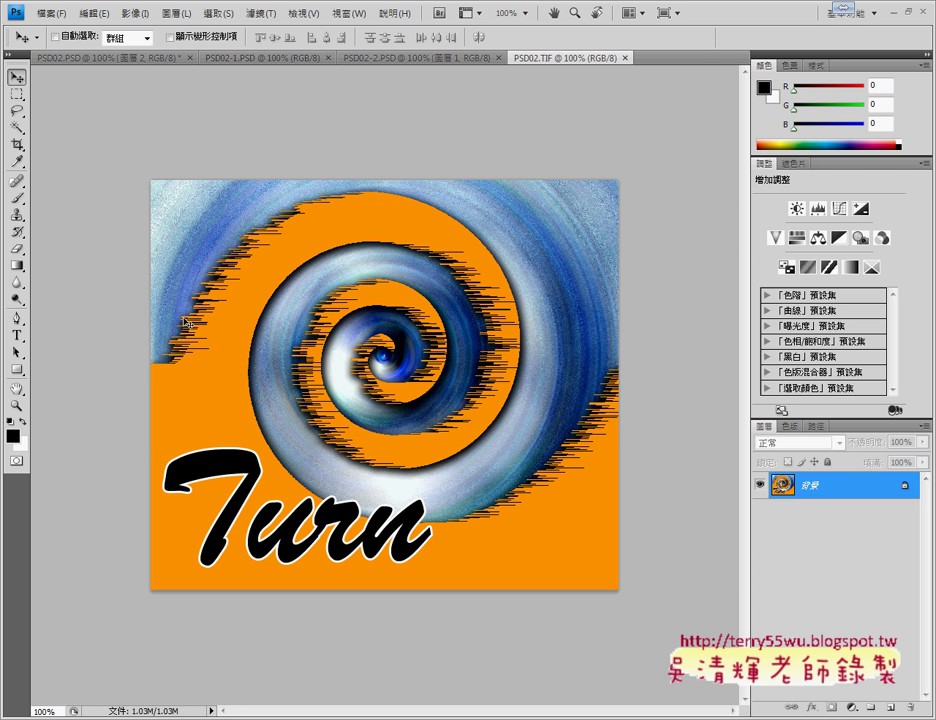
left_click(121, 58)
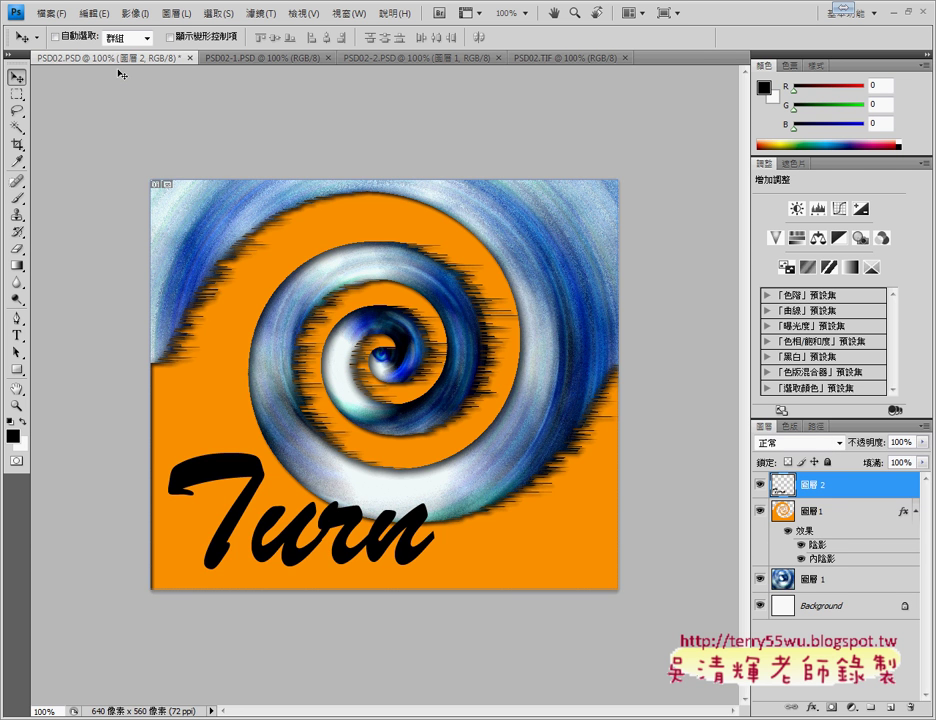
Step: Enable a 3-pixel outside Stroke on the Turn layer's Layer Style and bring up its colour picker
double_click(787, 488)
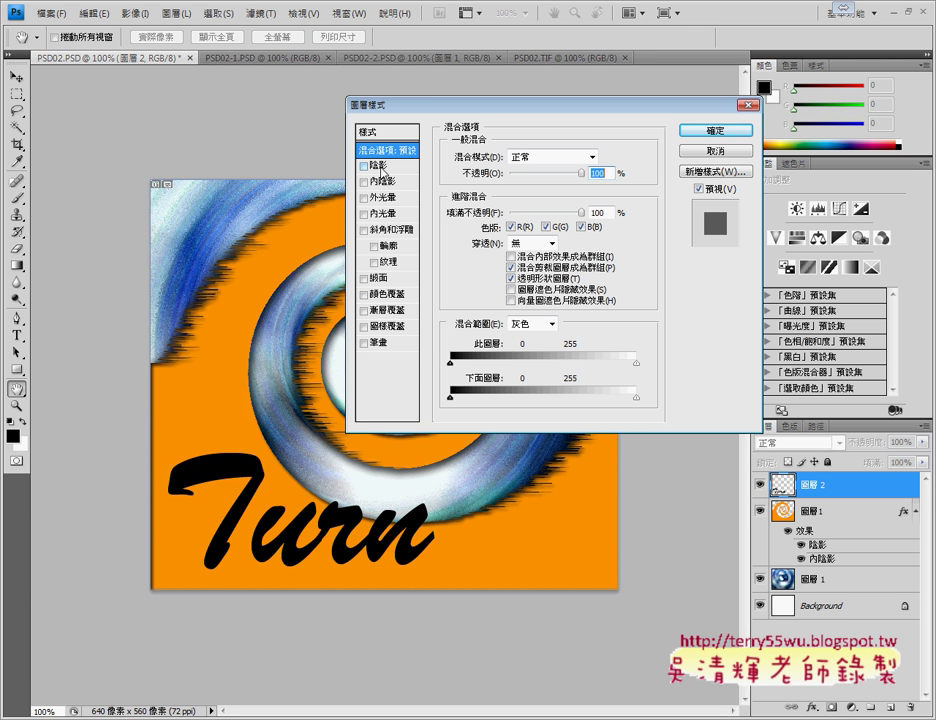
left_click(390, 343)
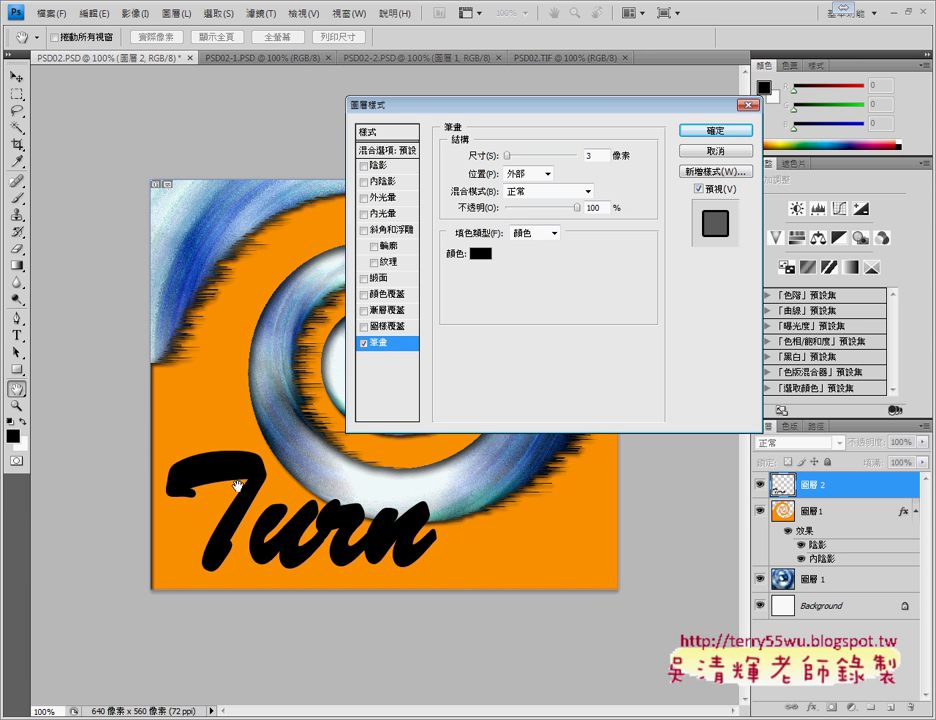
left_click(364, 342)
left_click(364, 342)
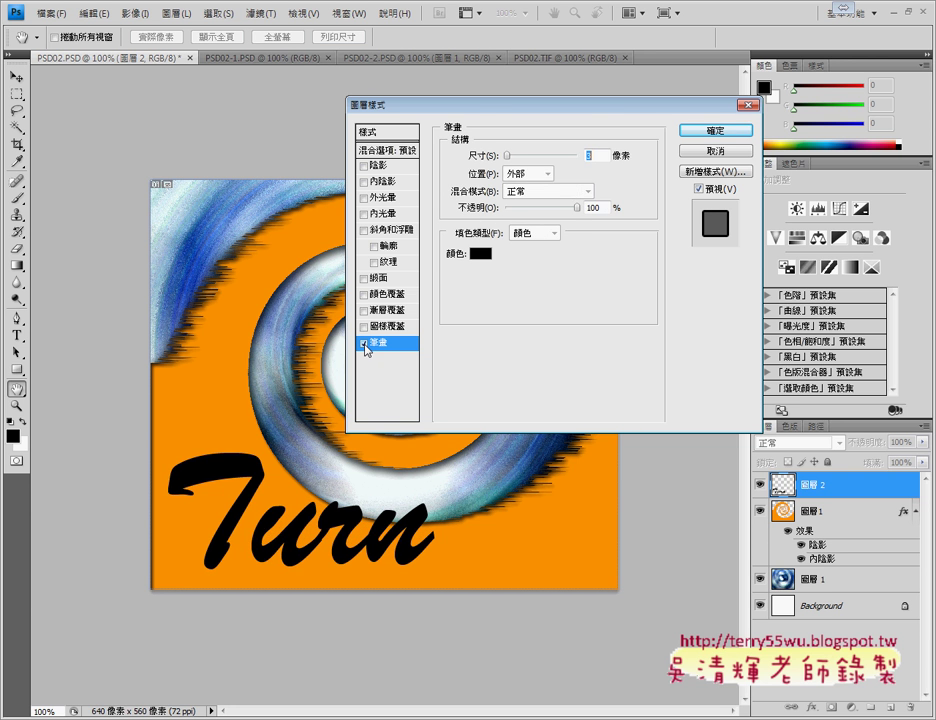
left_click(364, 343)
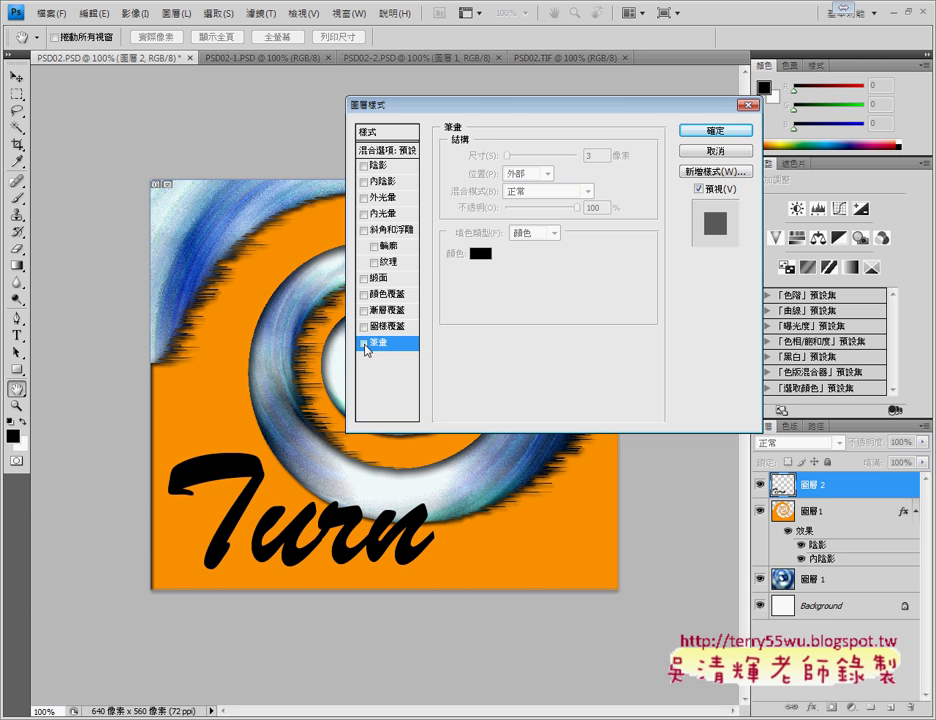
left_click(364, 343)
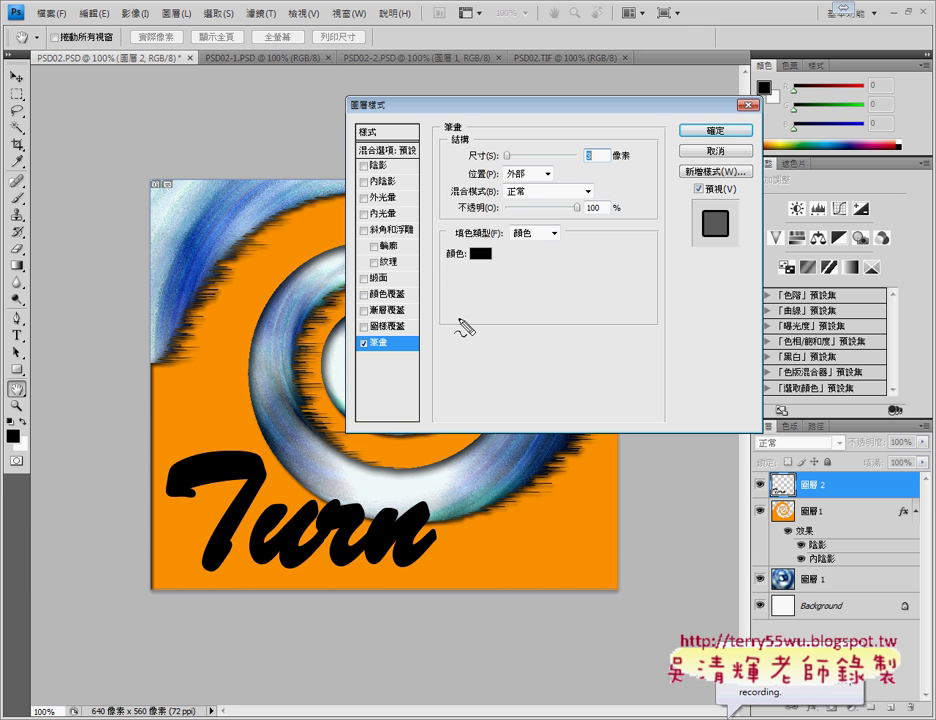
left_click_drag(604, 146, 598, 148)
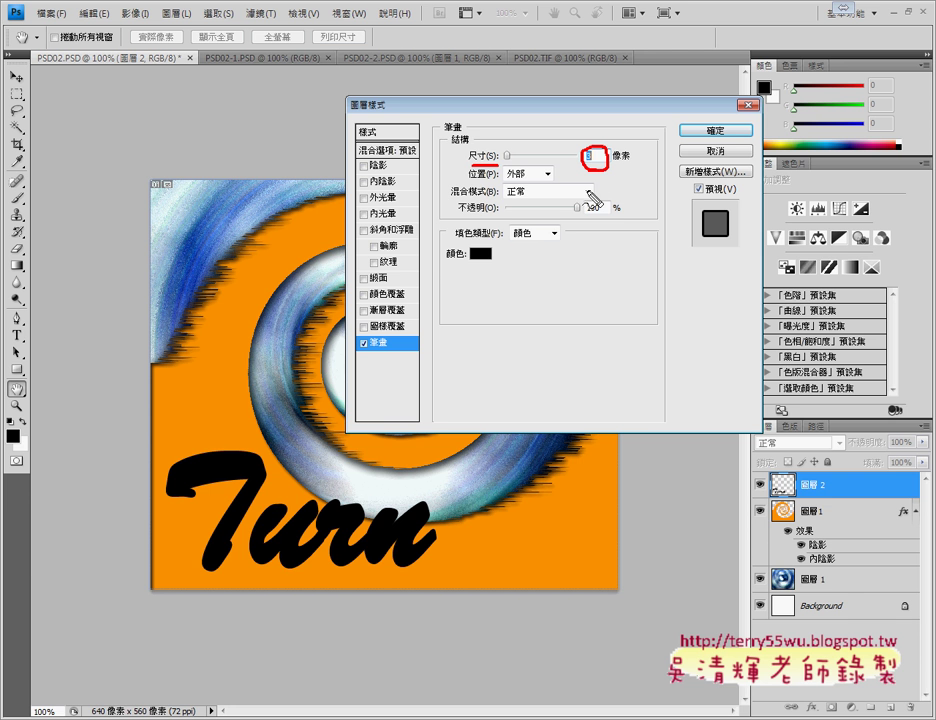
mouse_move(462, 240)
left_mouse_down()
mouse_move(459, 253)
mouse_move(555, 262)
mouse_move(538, 265)
left_mouse_up()
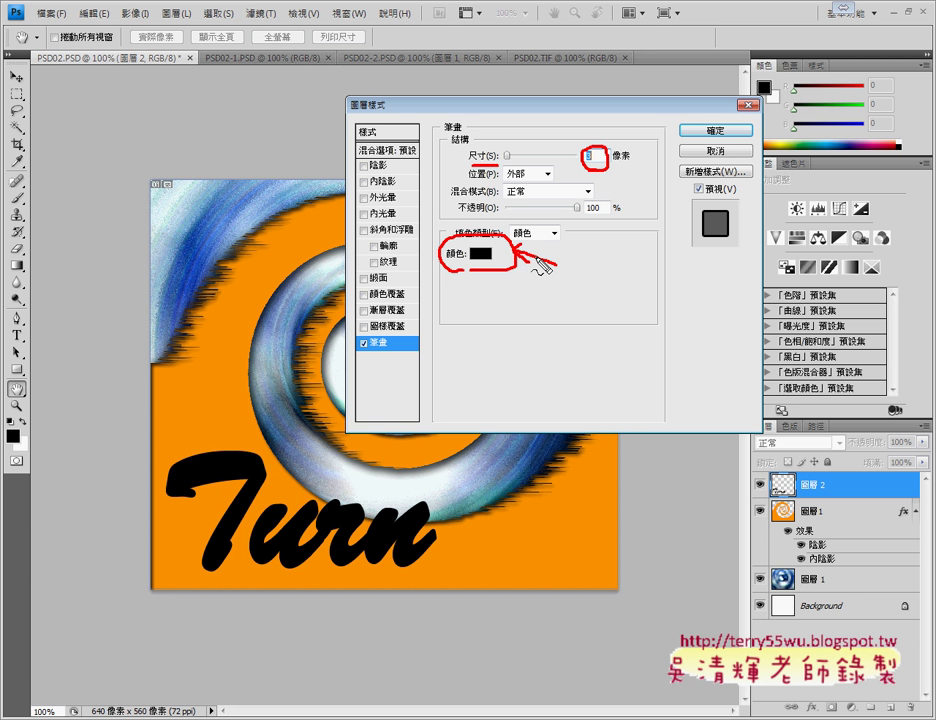
key("Escape")
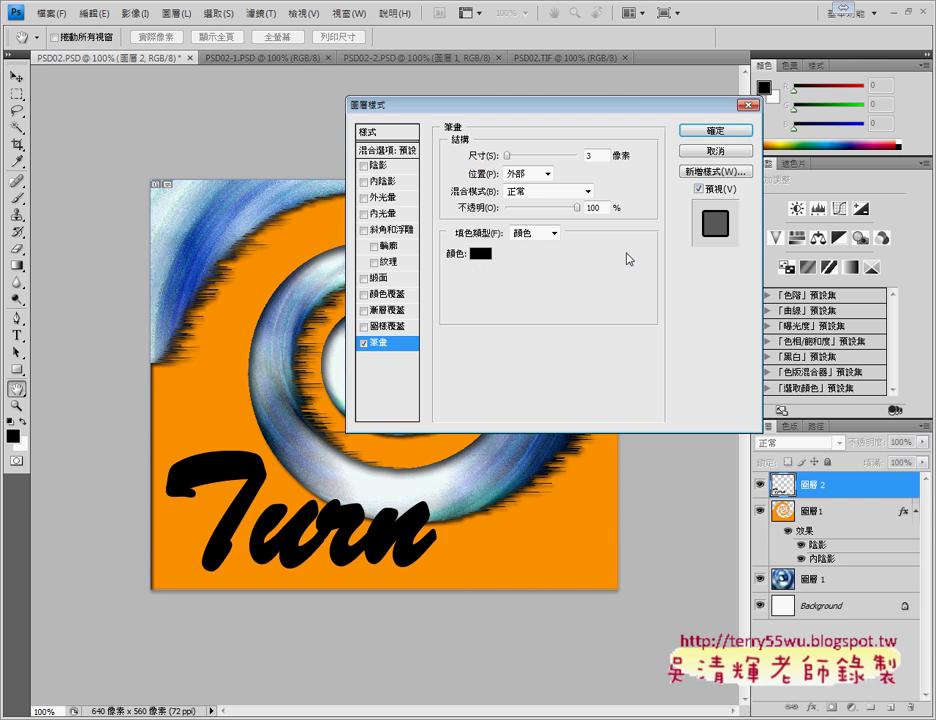
left_click(481, 253)
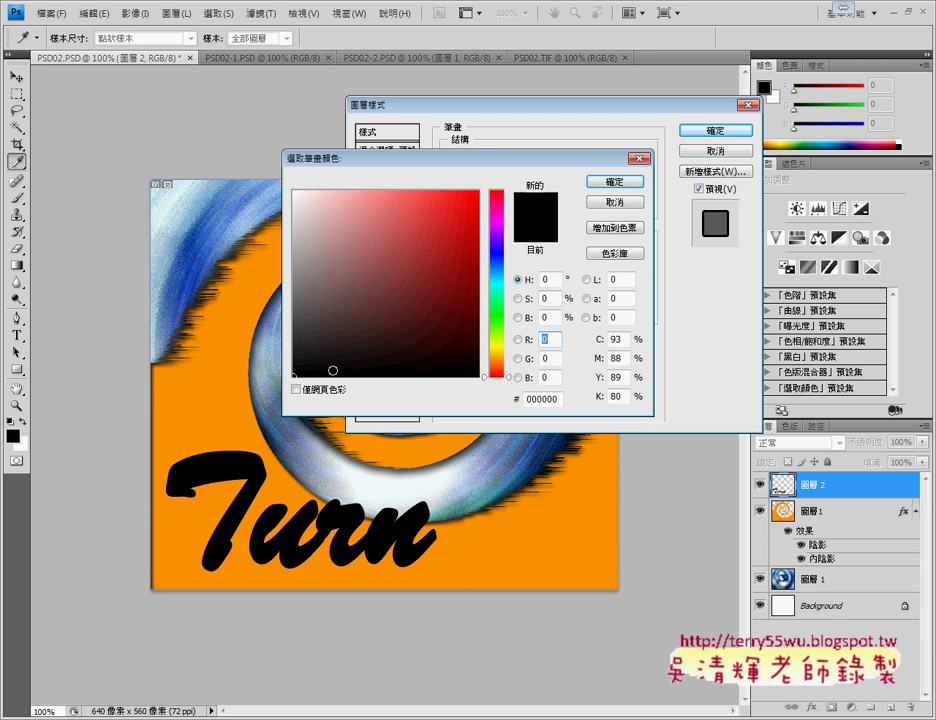
Step: Make the Turn text's stroke white (ffffff) at 3 px and apply the Layer Style
left_click_drag(297, 376, 280, 193)
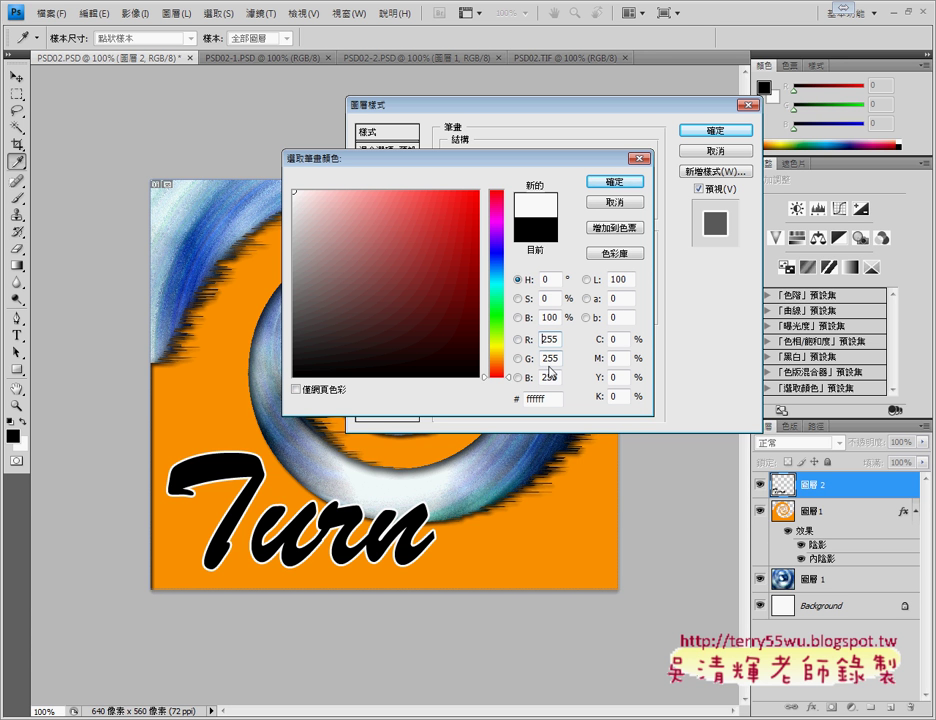
left_click(615, 181)
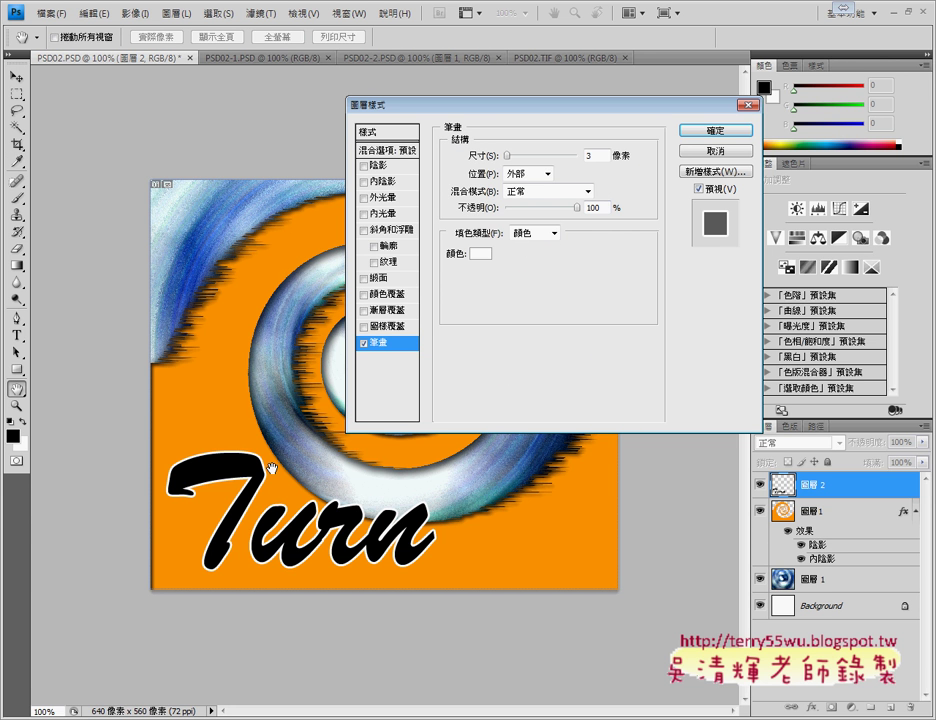
left_click(510, 158)
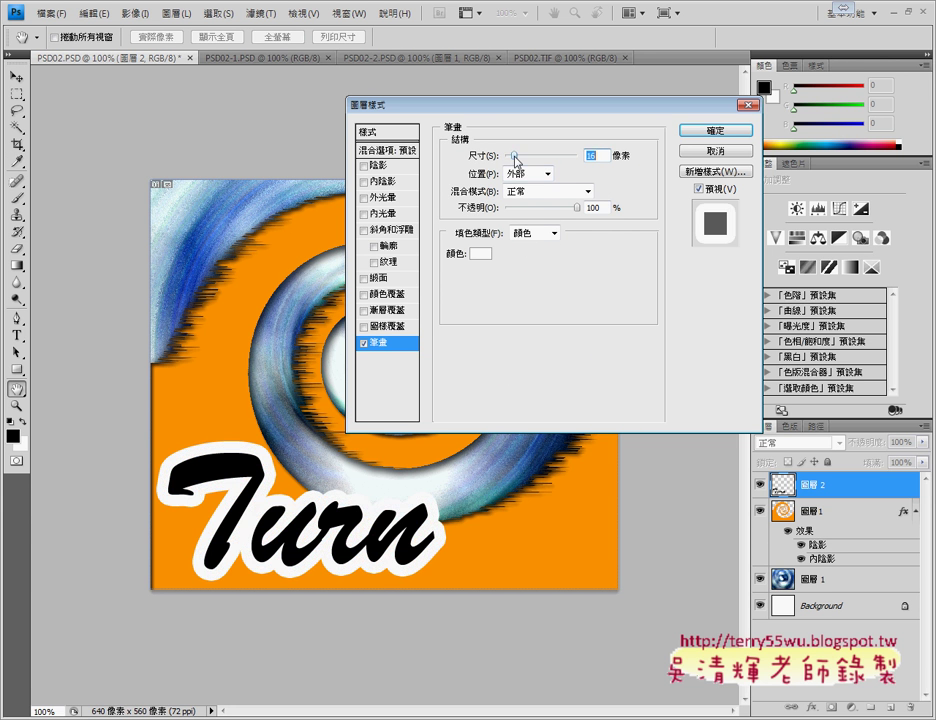
mouse_move(510, 158)
left_mouse_down()
mouse_move(527, 160)
mouse_move(503, 168)
mouse_move(512, 160)
left_mouse_up()
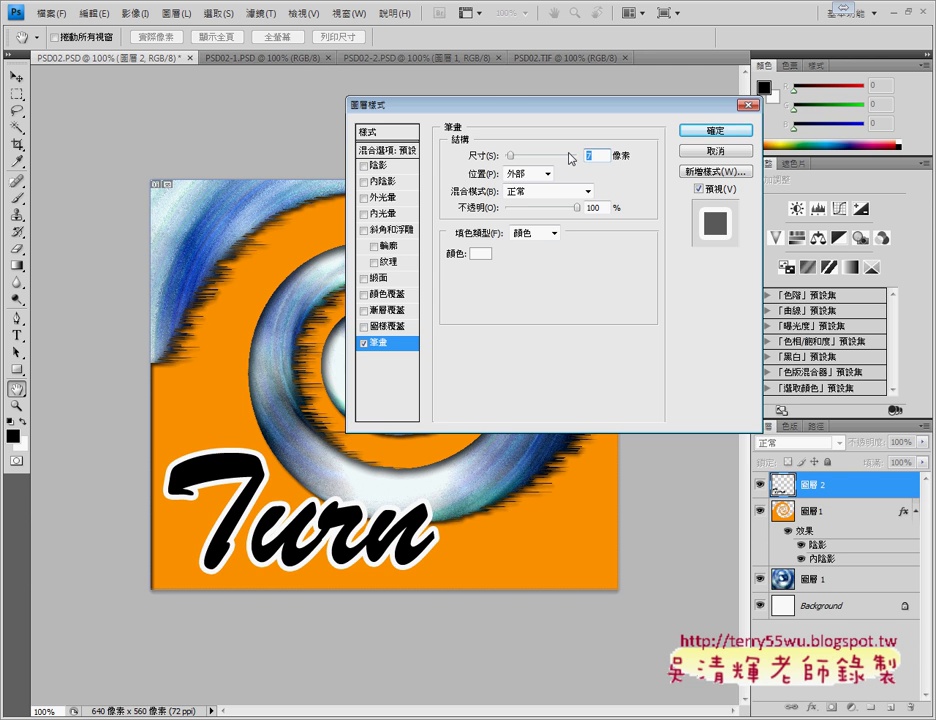
type("3")
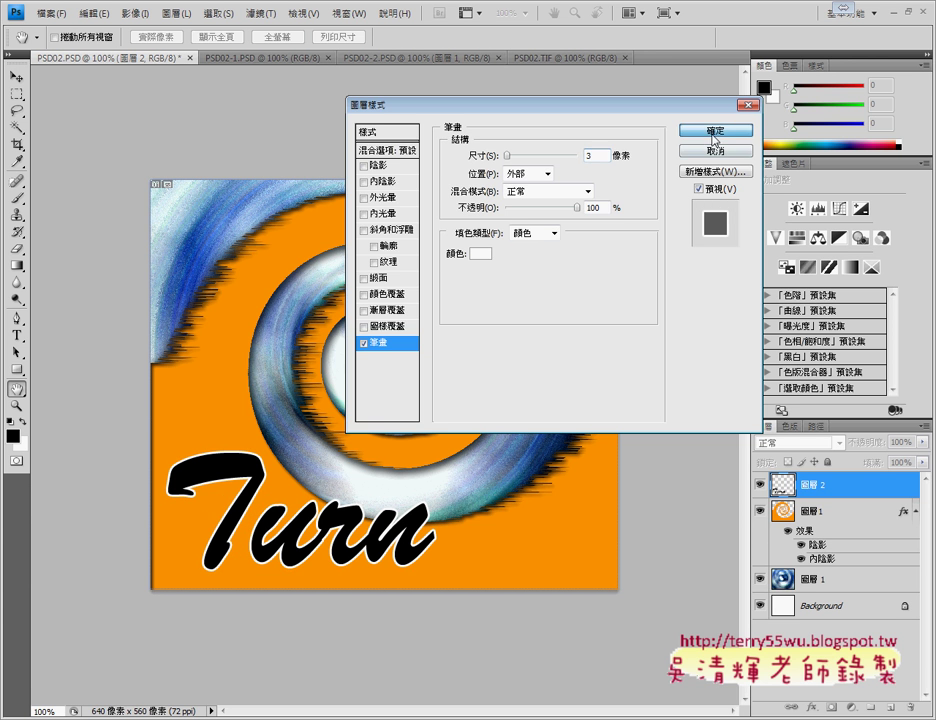
left_click(714, 138)
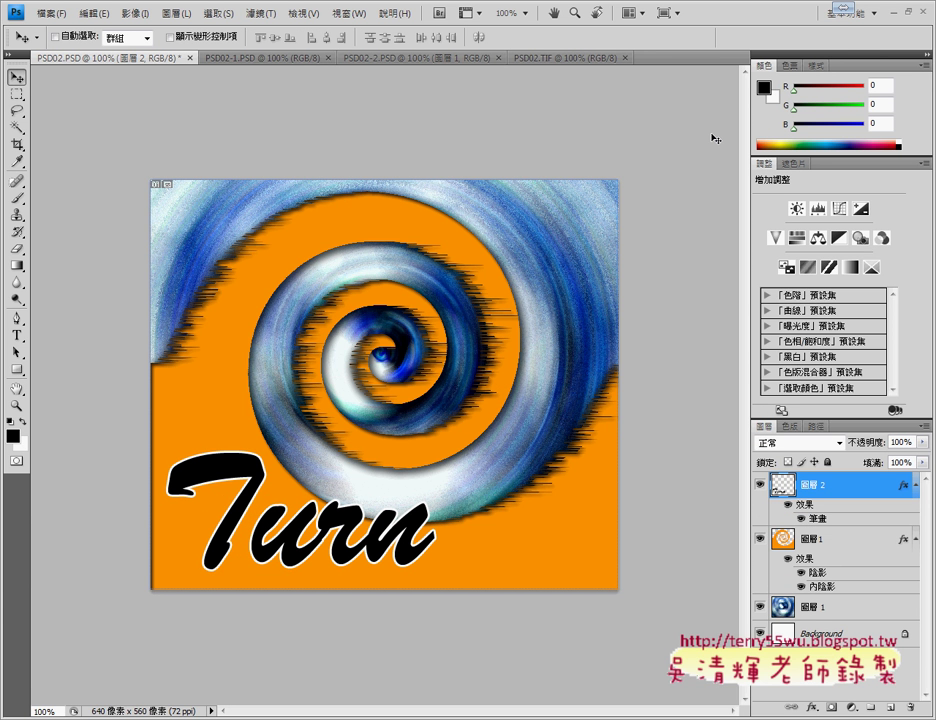